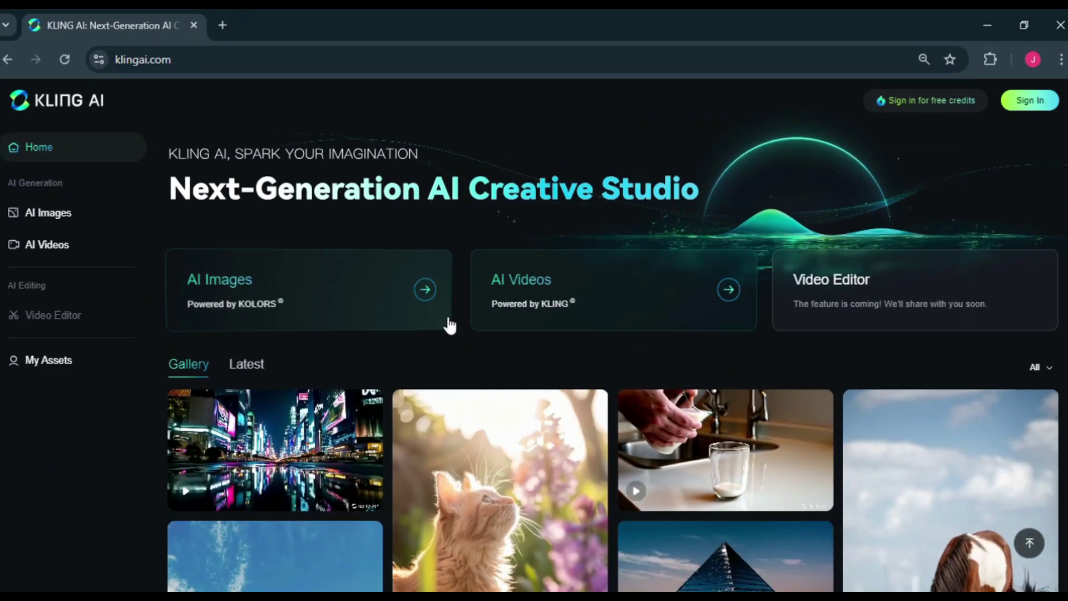
- Browse the Kling AI home page after signing in and check the credits badge showing 66
scroll(304, 257, "down", 2)
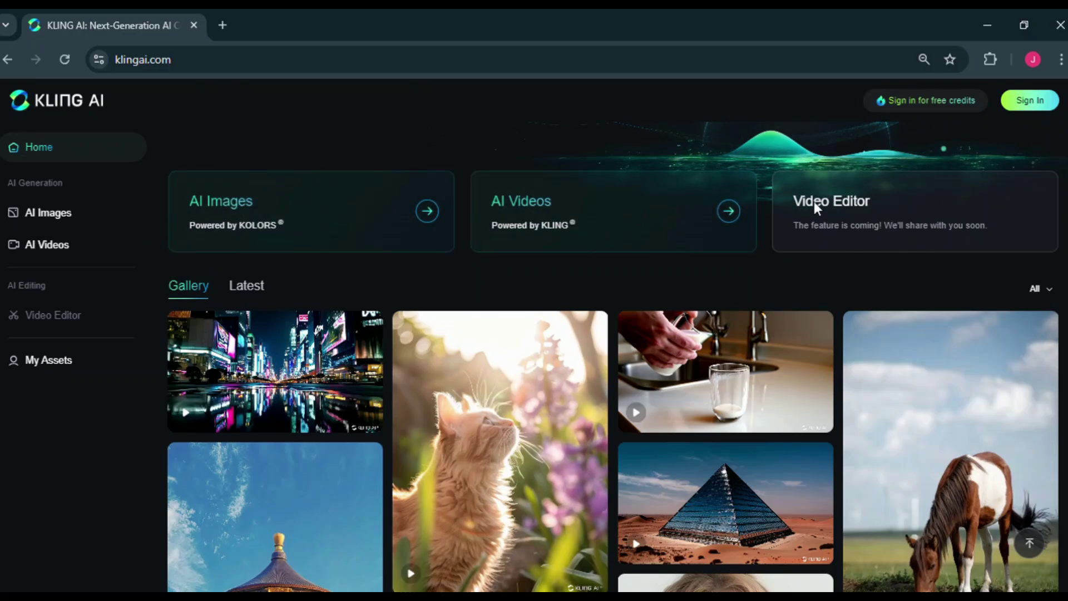
scroll(924, 222, "down", 1)
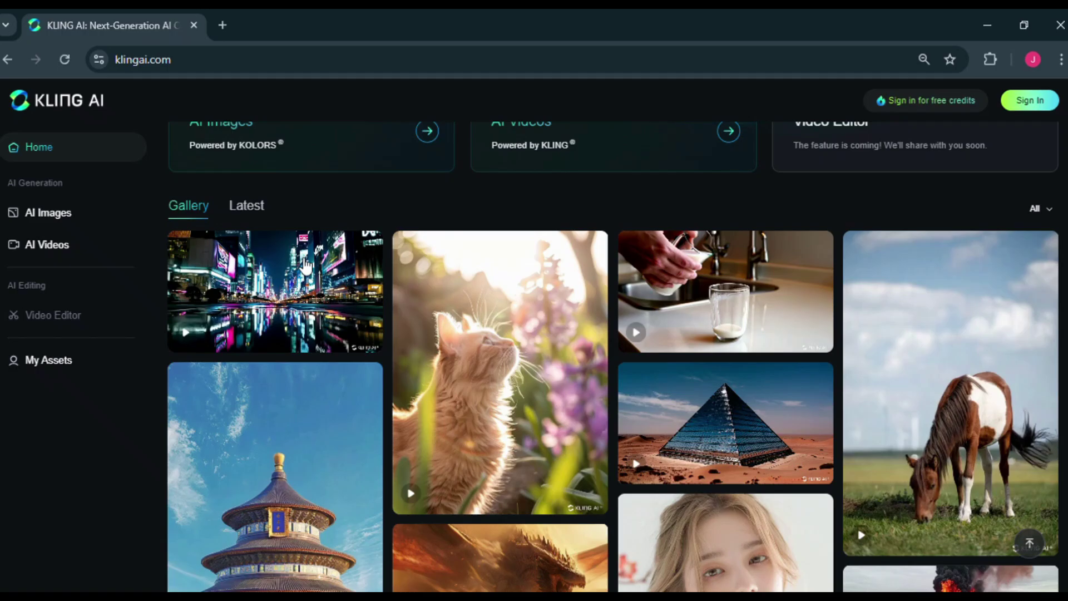
scroll(306, 267, "down", 1)
scroll(517, 234, "down", 6)
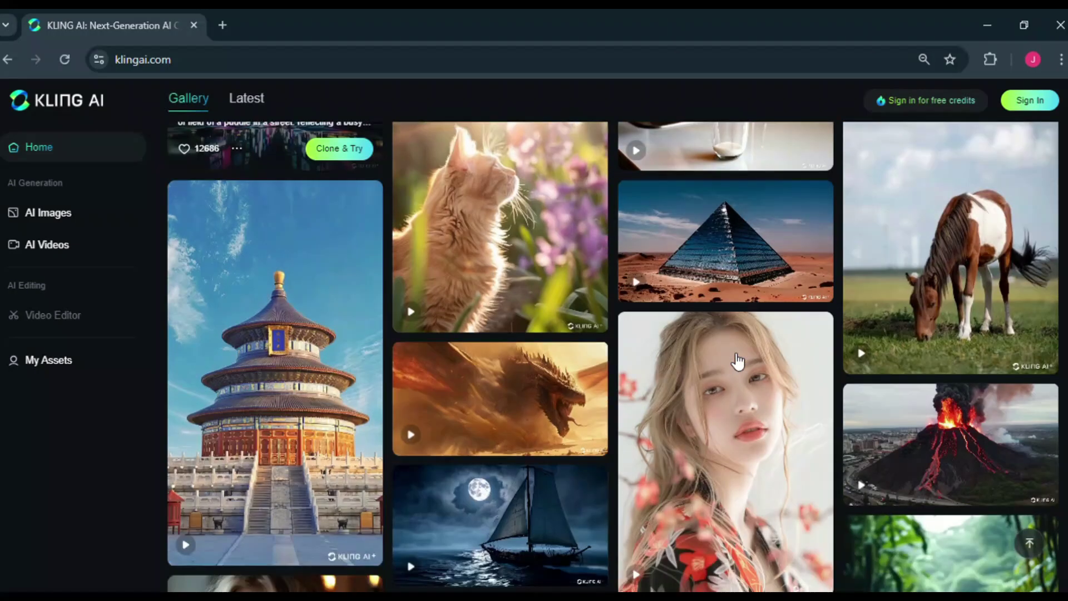
scroll(463, 313, "up", 10)
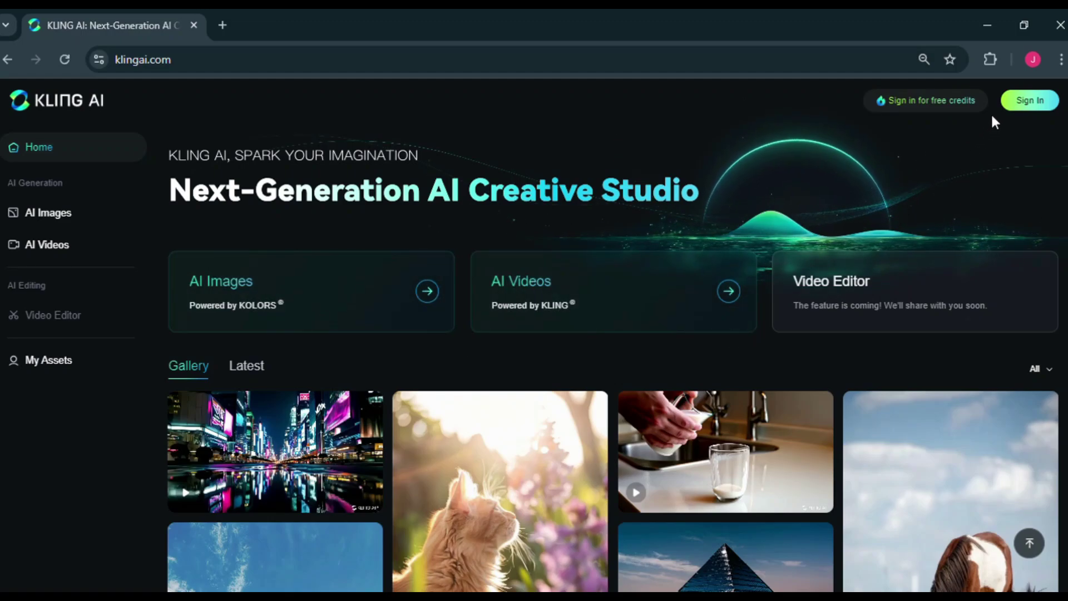
scroll(743, 215, "down", 2)
scroll(745, 216, "up", 2)
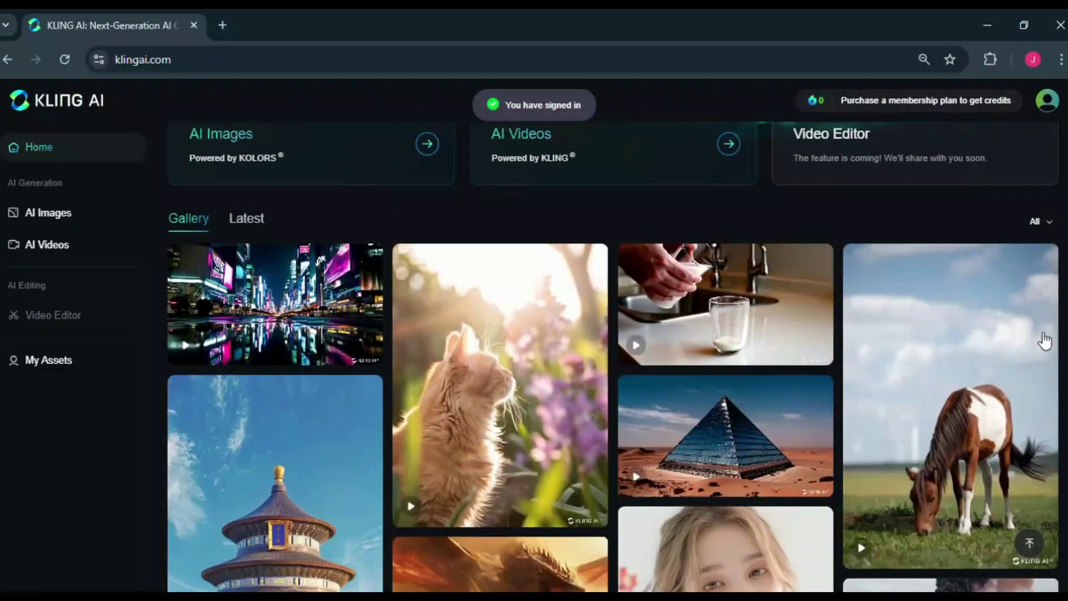
scroll(1026, 337, "up", 3)
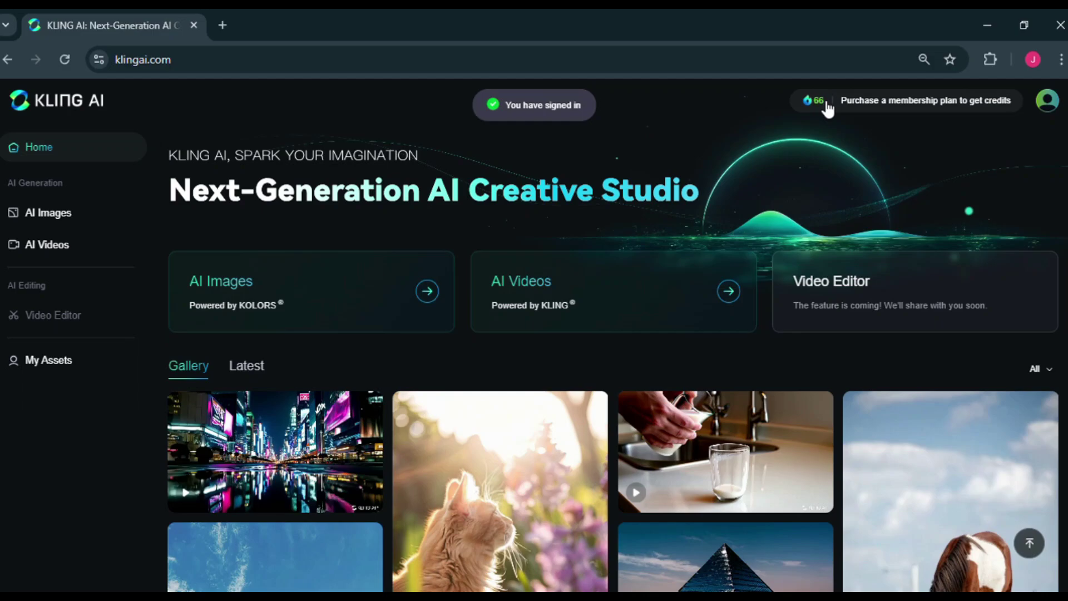
mouse_move(828, 107)
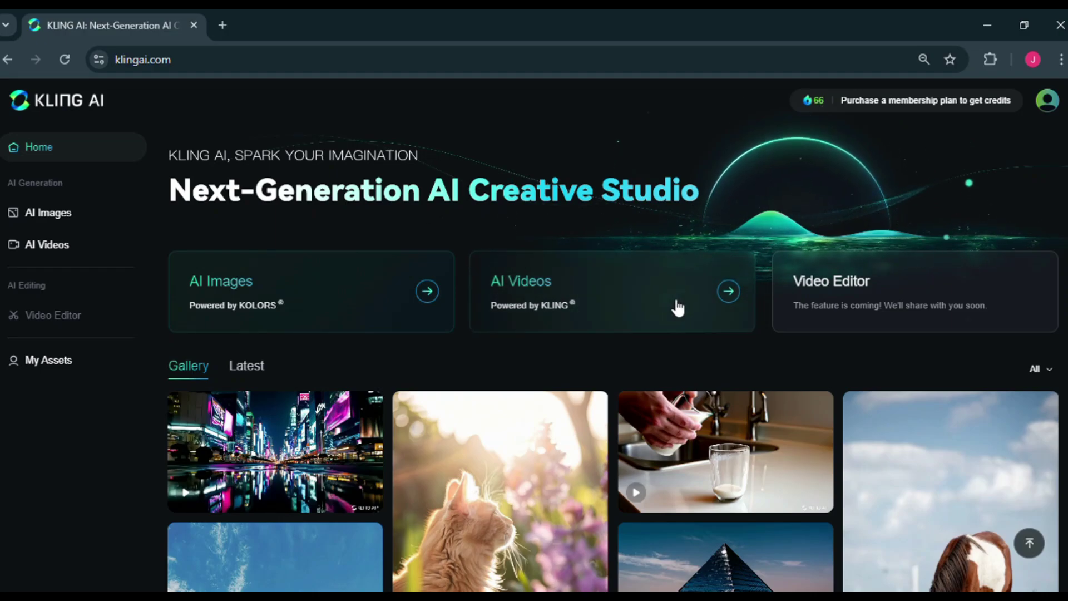
- Open the AI Videos creation page
left_click(533, 312)
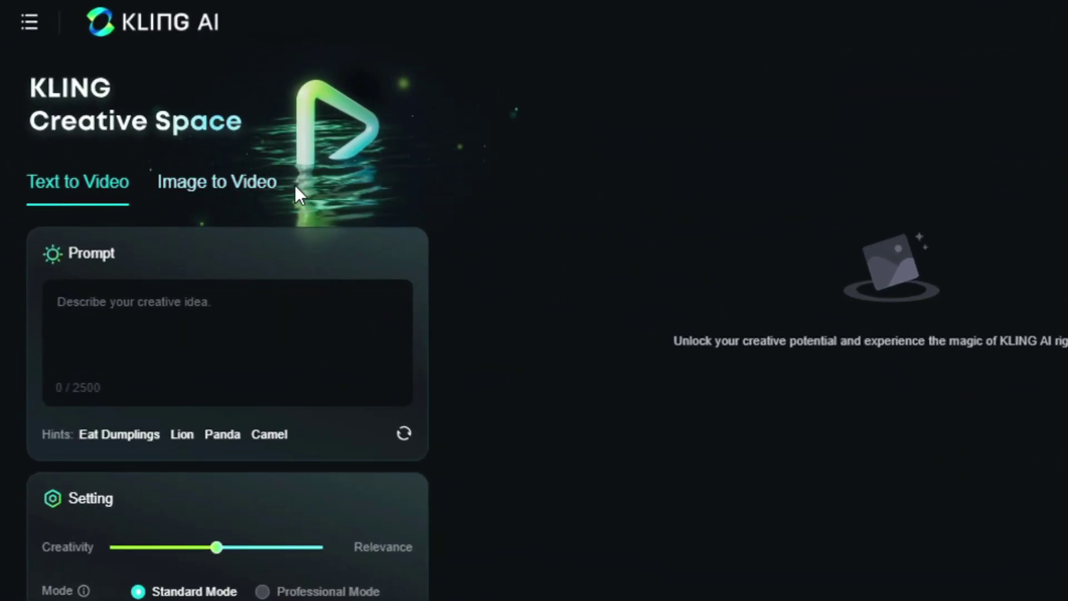
scroll(159, 268, "down", 2)
scroll(206, 222, "down", 2)
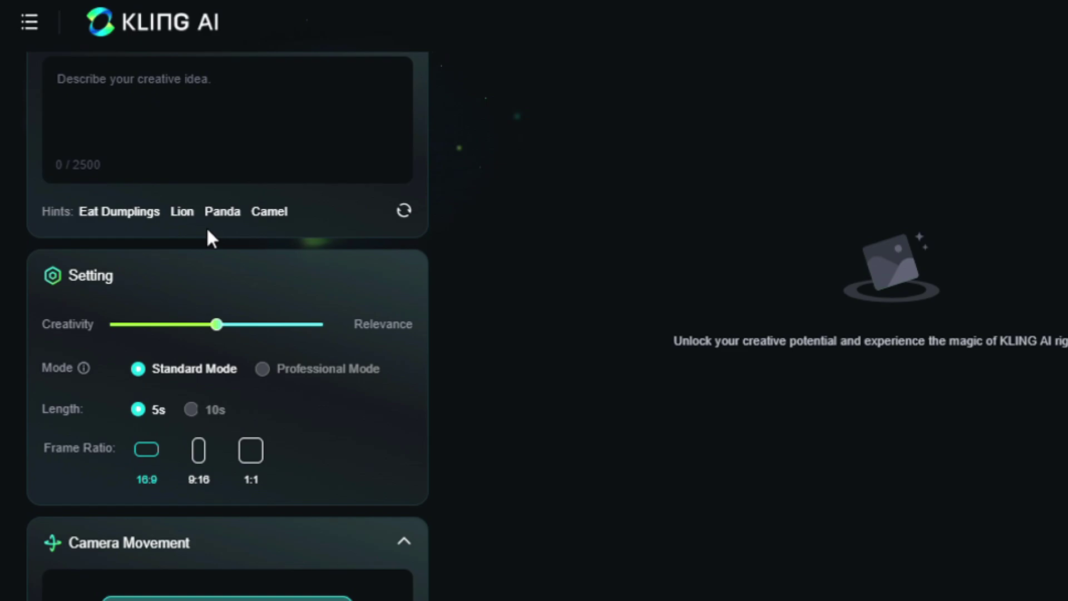
scroll(245, 412, "down", 2)
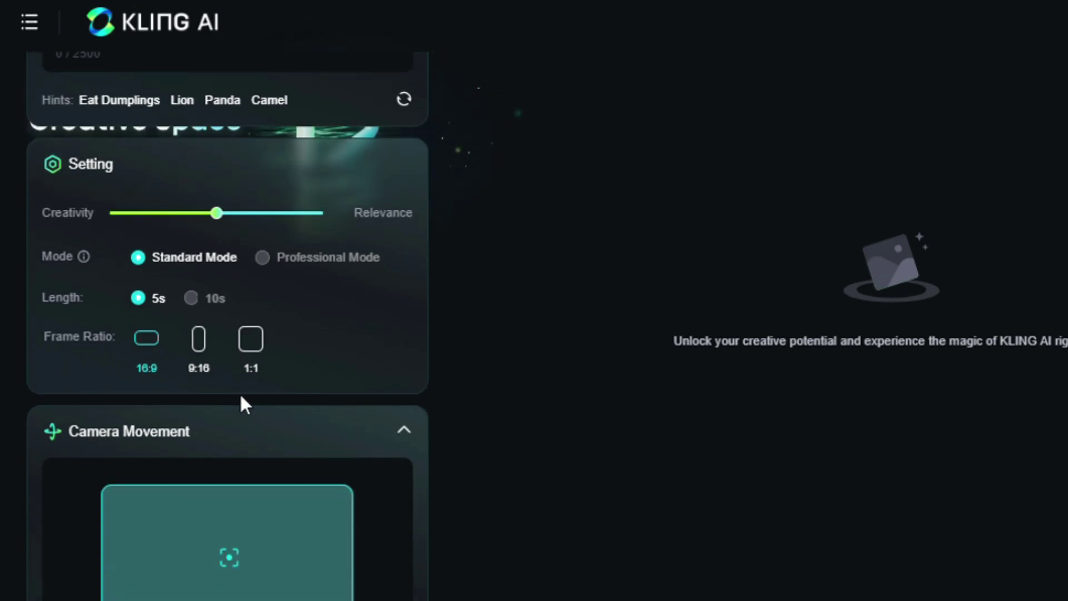
scroll(242, 396, "up", 6)
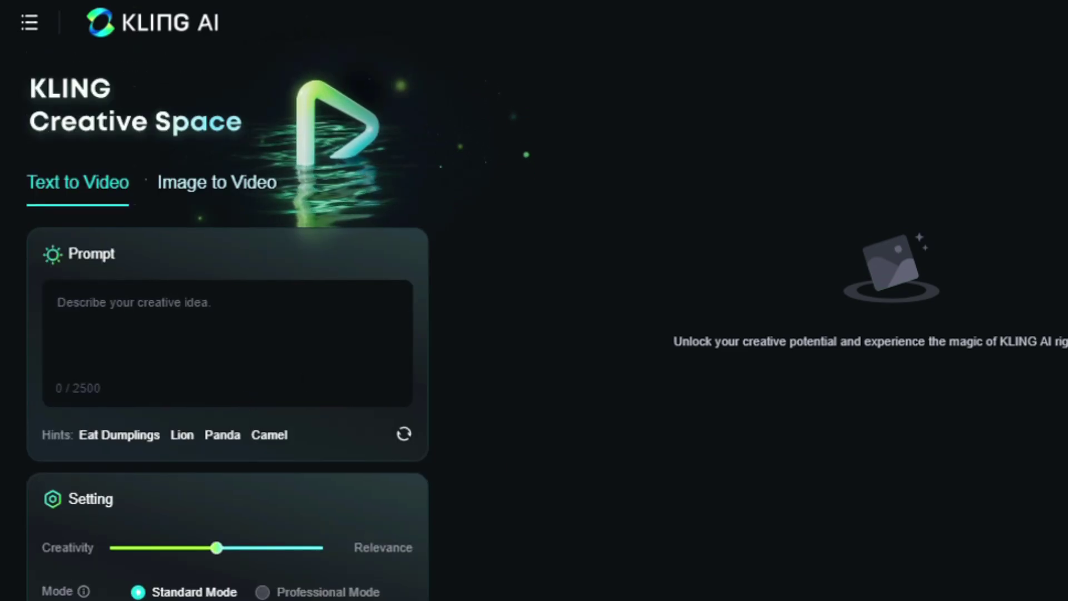
- Enter the Text to Video prompt 'A man riding a dirt bike in a desert, cinematic'
left_click(245, 334)
type("A man rifing")
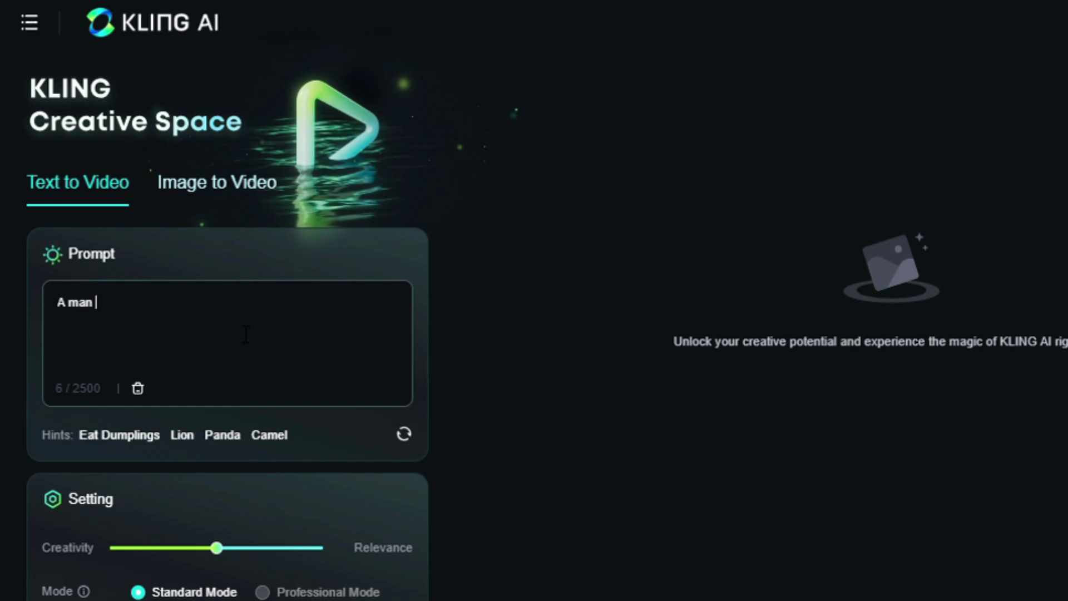
key("BackSpace")
key("BackSpace")
key("BackSpace")
key("BackSpace")
type("ding a dirt bike in a des")
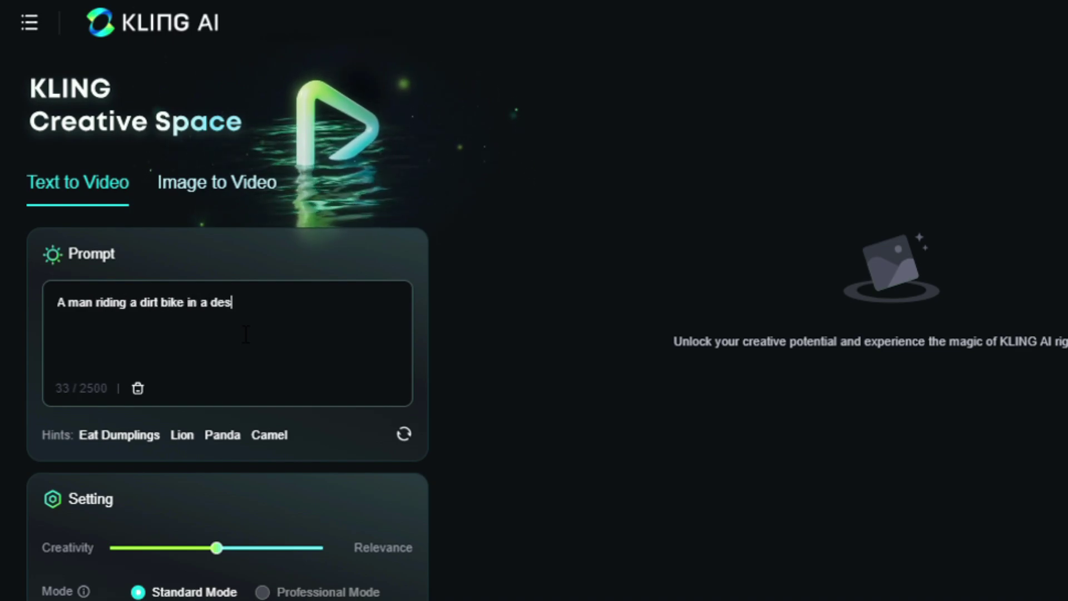
type("ert, cinematic")
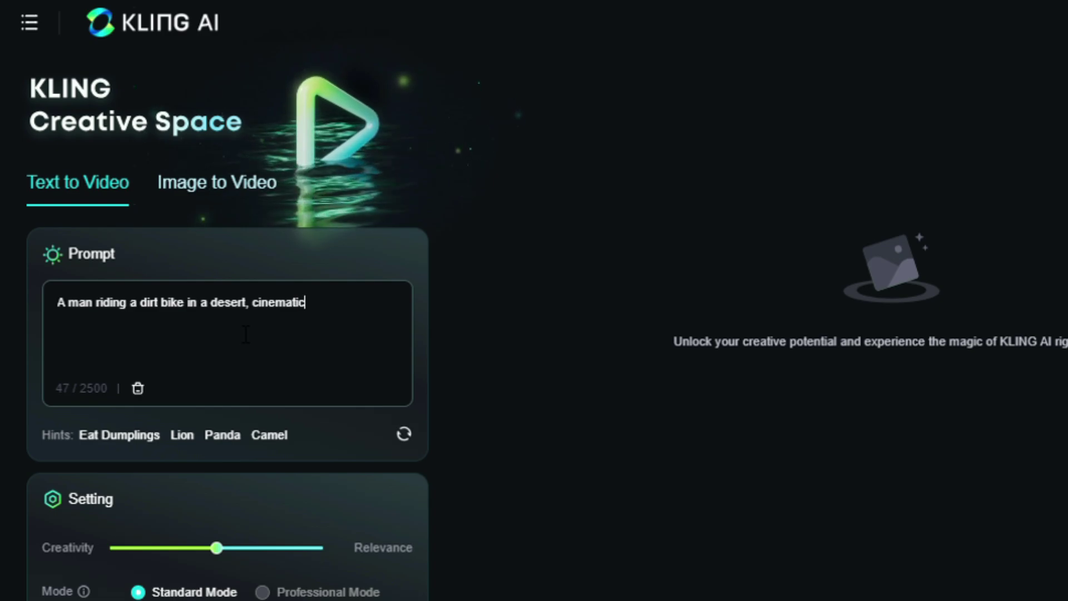
scroll(260, 362, "down", 4)
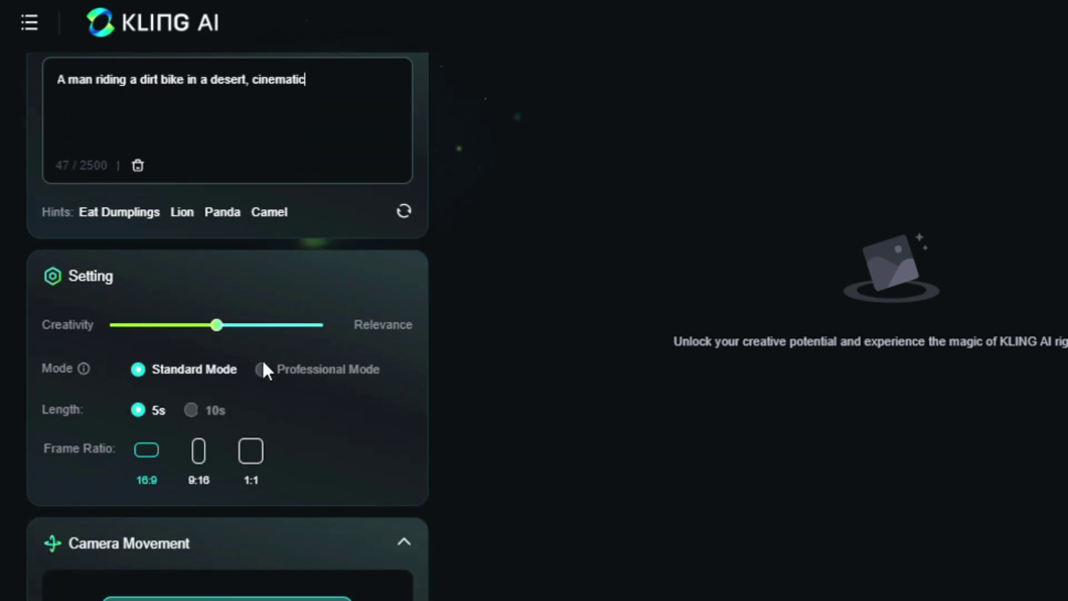
scroll(263, 363, "down", 2)
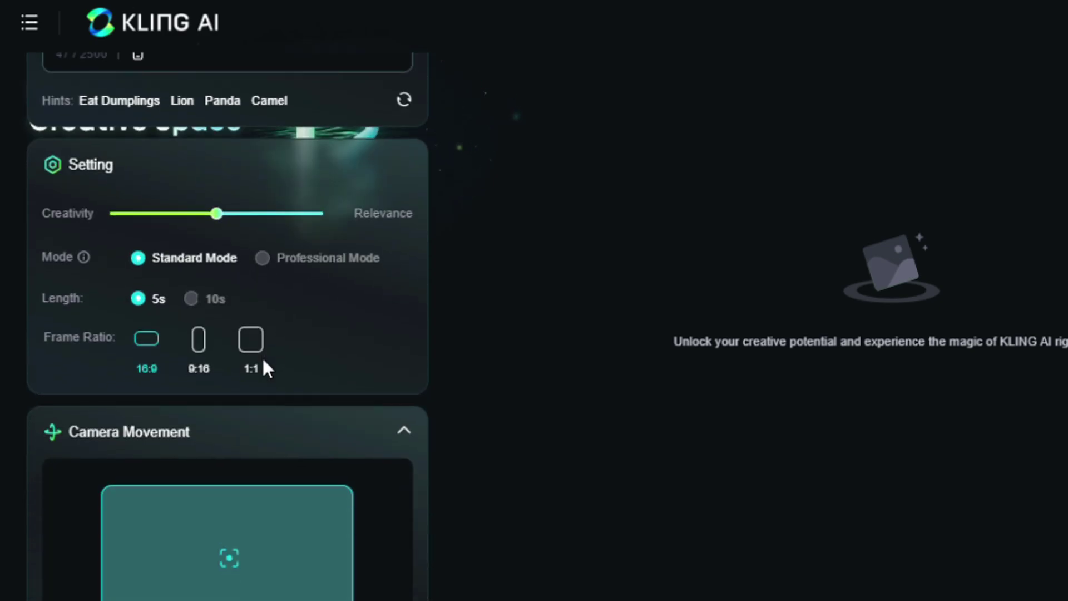
left_click(236, 214)
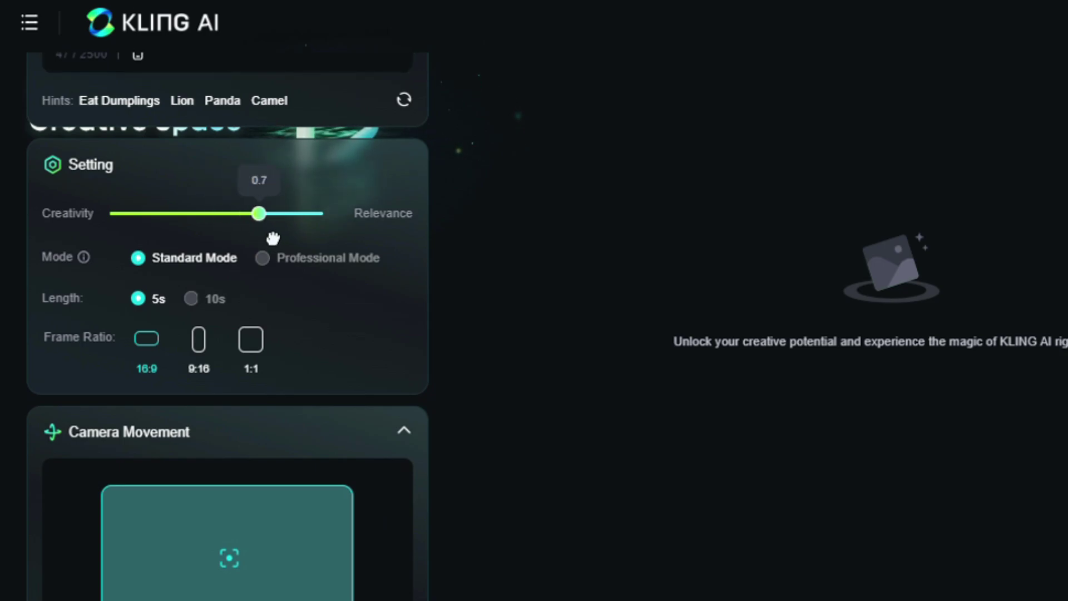
left_click_drag(238, 245, 317, 237)
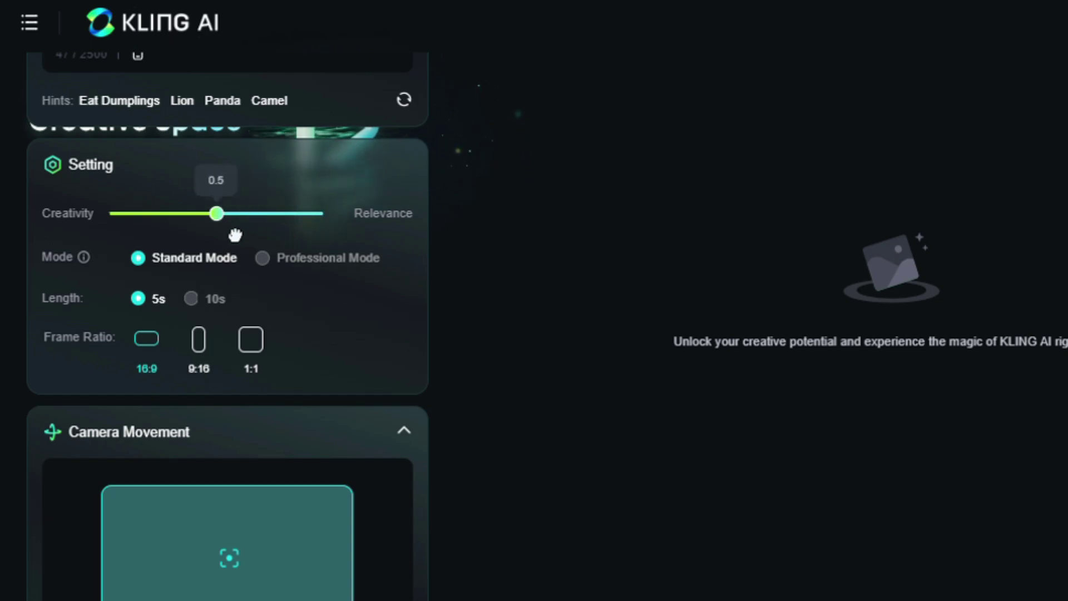
mouse_move(291, 270)
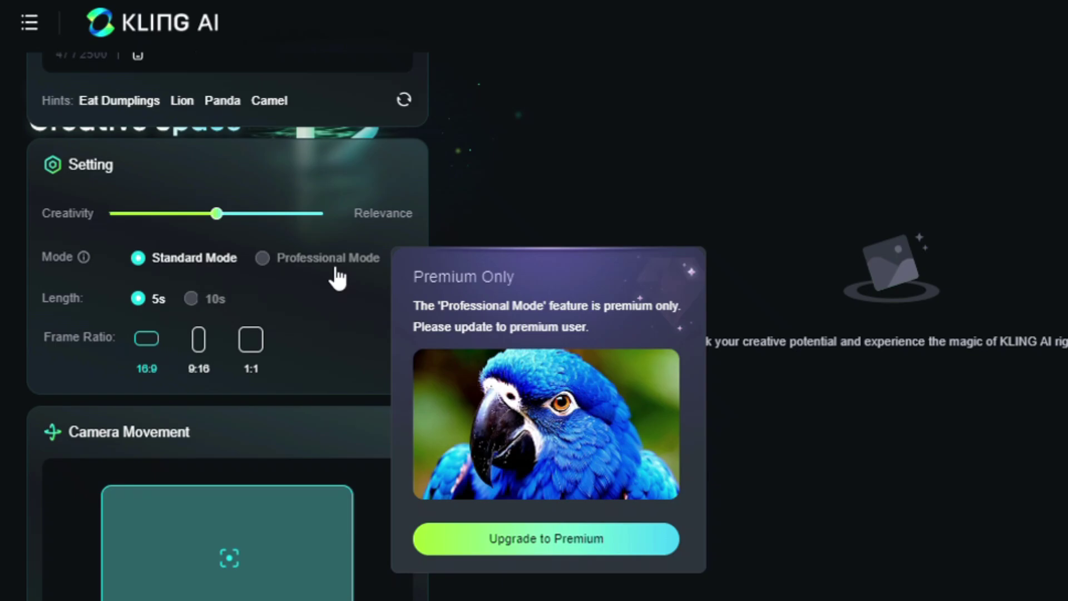
mouse_move(205, 308)
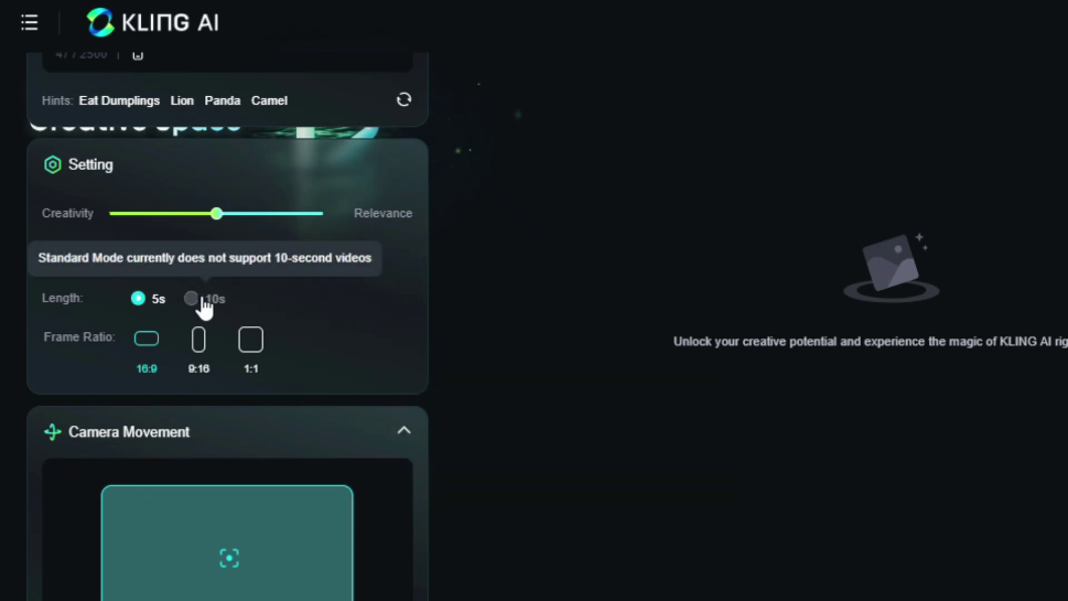
scroll(201, 306, "down", 4)
scroll(193, 304, "up", 2)
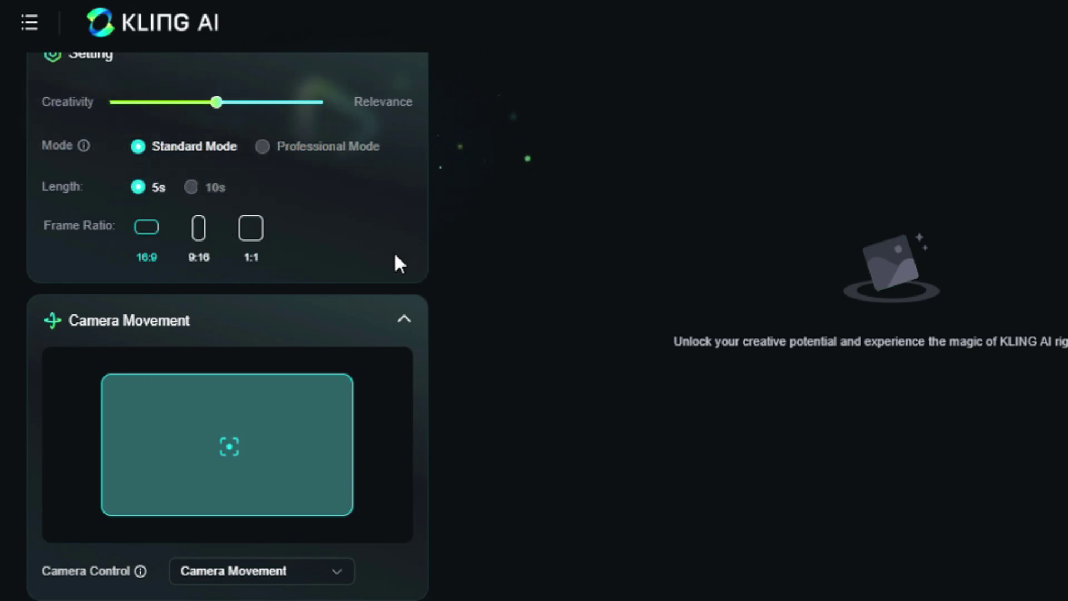
scroll(392, 262, "down", 2)
left_click(299, 473)
scroll(298, 217, "down", 3)
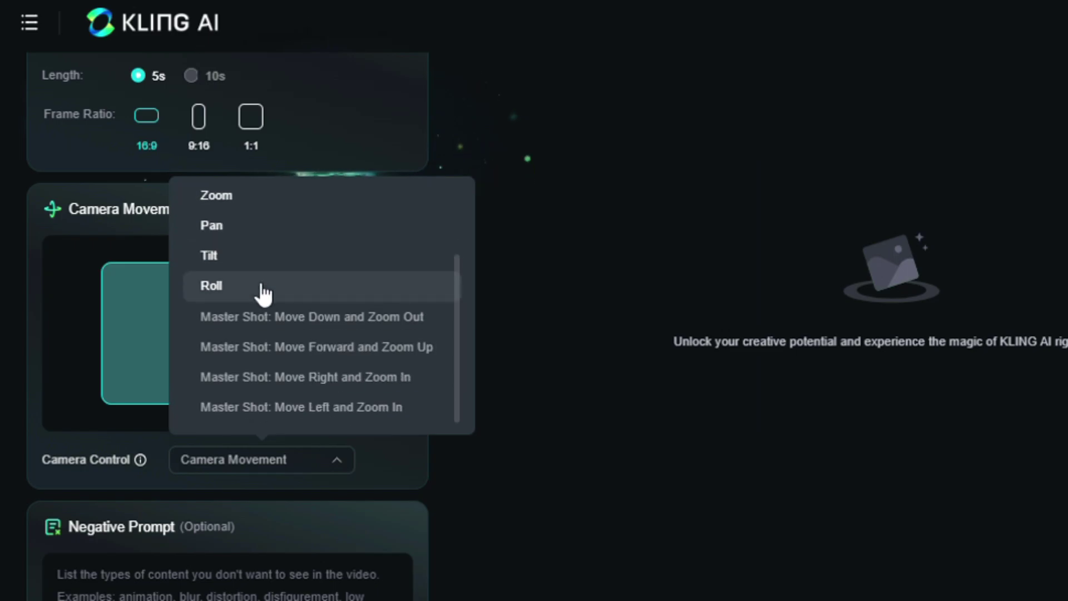
mouse_move(247, 412)
scroll(243, 349, "up", 2)
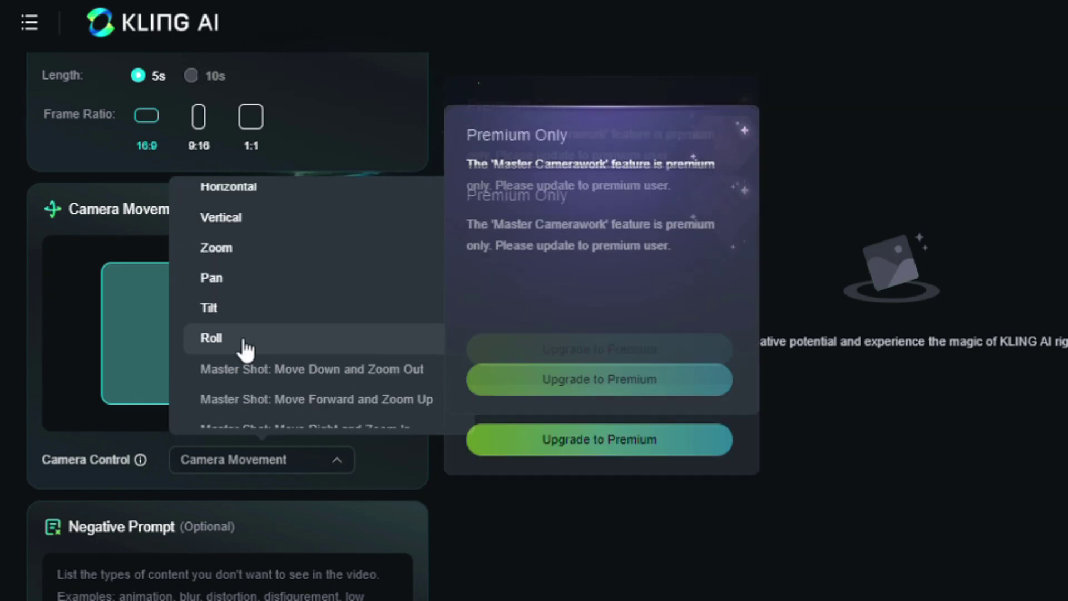
scroll(231, 486, "down", 2)
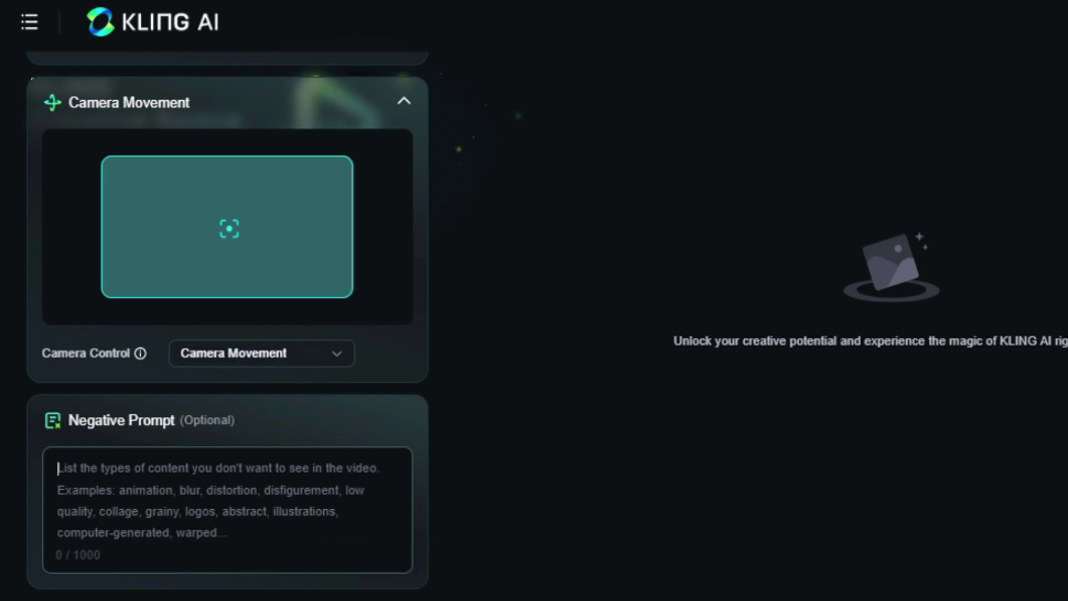
scroll(215, 487, "up", 10)
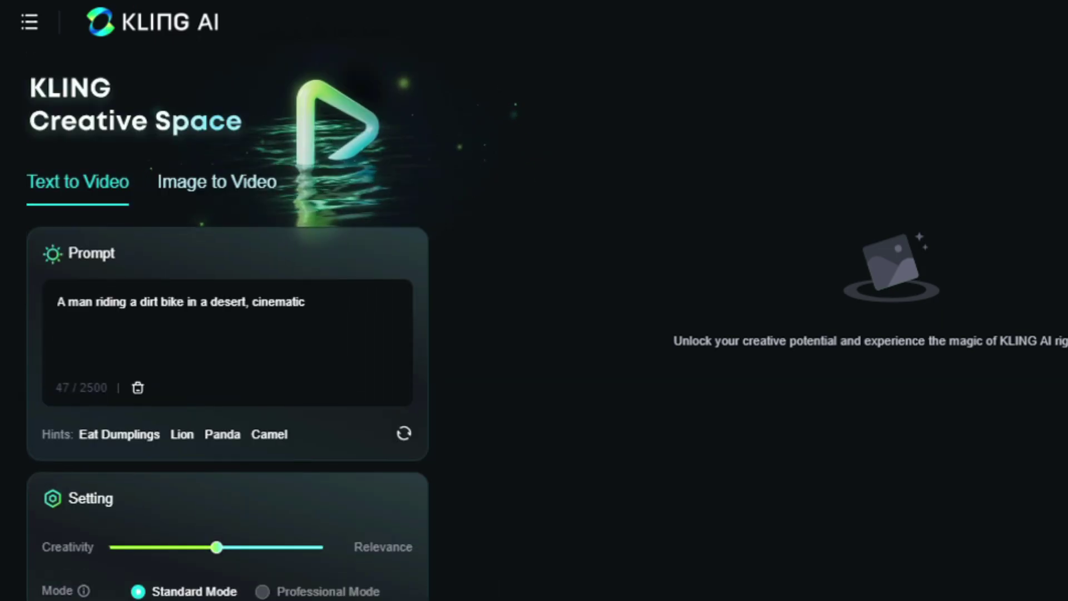
scroll(303, 575, "down", 2)
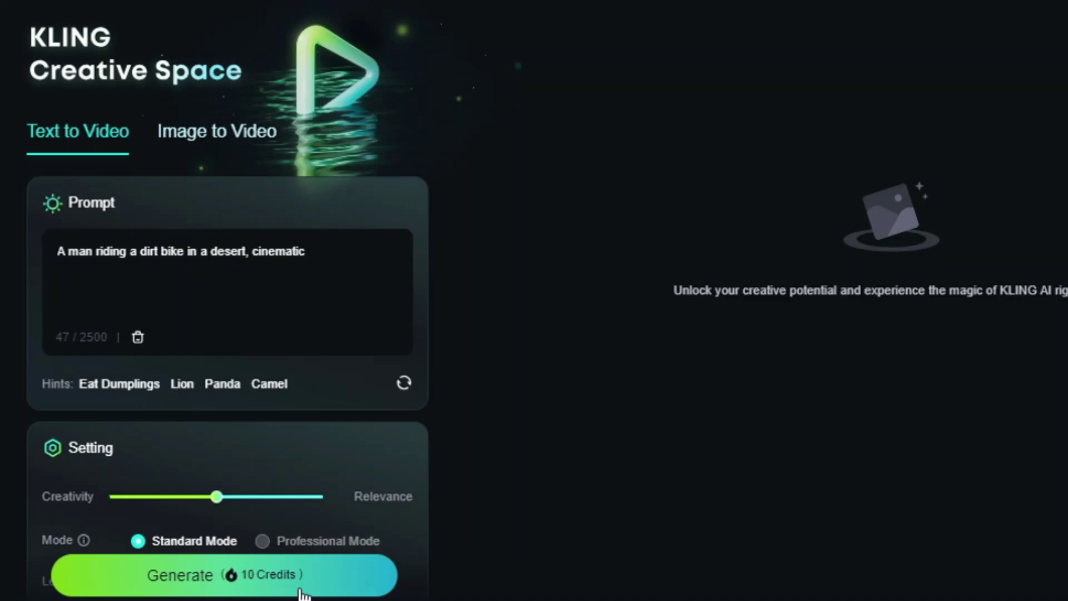
- Generate the dirt-bike desert video for 10 credits
left_click(293, 530)
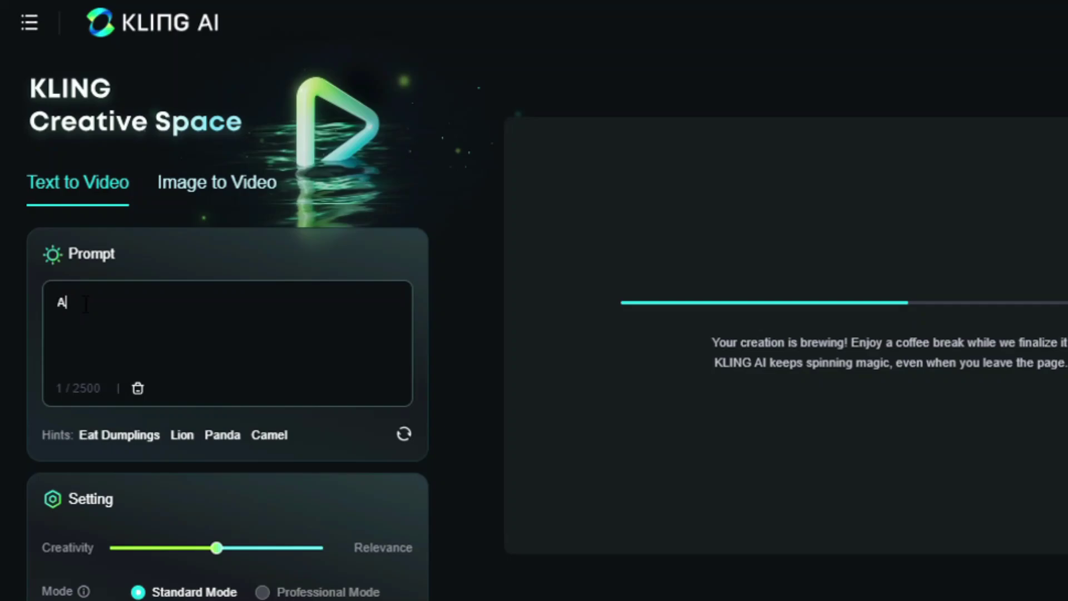
- Write the prompt 'A panda wearing sunglasses playing guitar at the edge of a river, cinematic'
type("ring a sunglas")
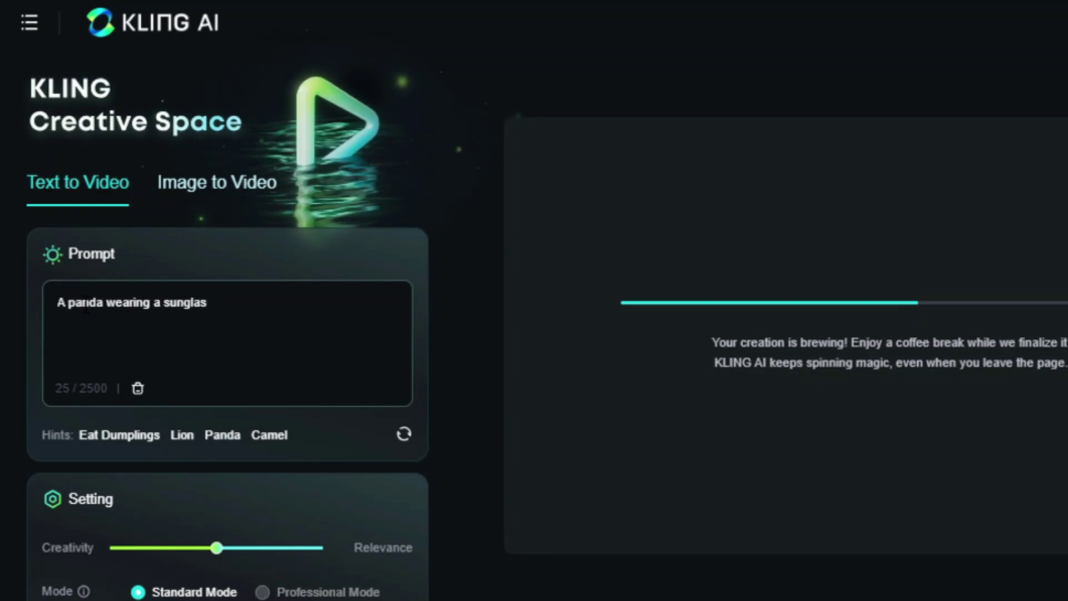
key("BackSpace")
key("BackSpace")
key("BackSpace")
key("BackSpace")
key("BackSpace")
key("BackSpace")
key("BackSpace")
key("BackSpace")
key("BackSpace")
type("sunglasses playing guit")
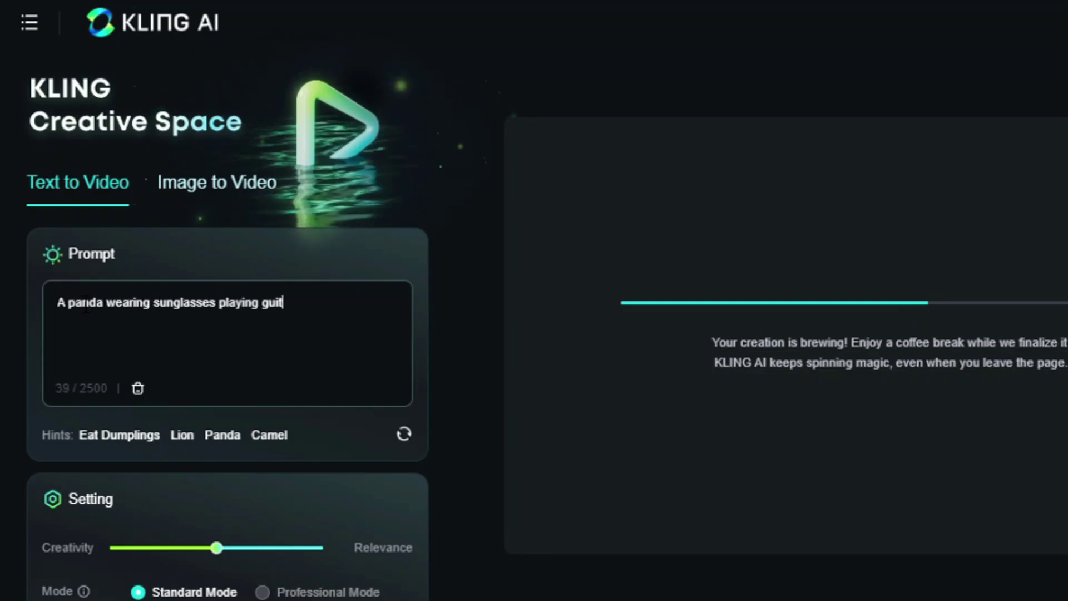
key("BackSpace")
key("BackSpace")
key("BackSpace")
type("uitar at")
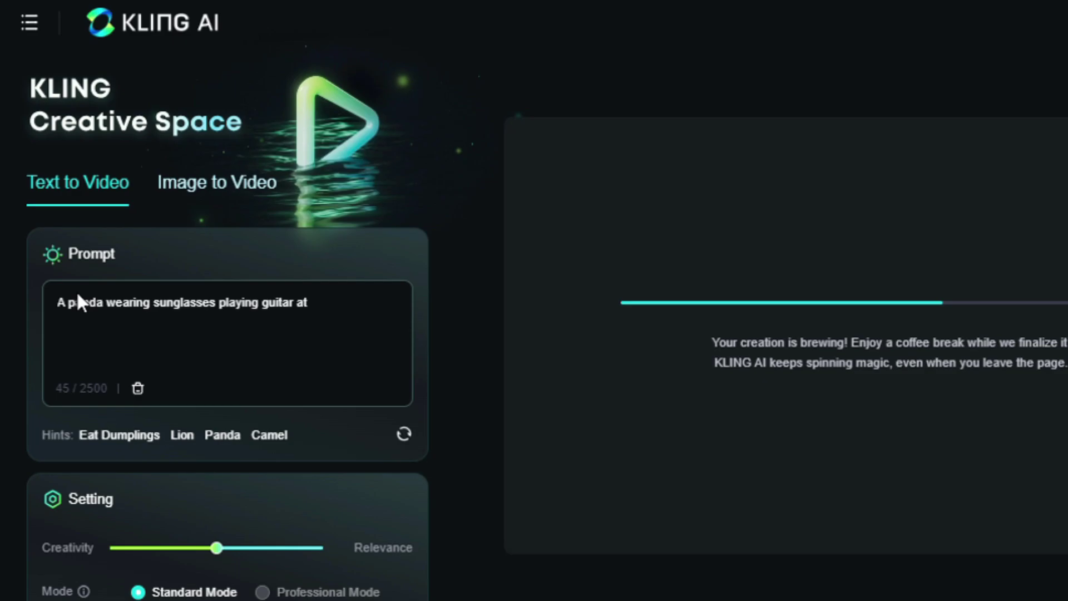
type(" the edge of a river , cine")
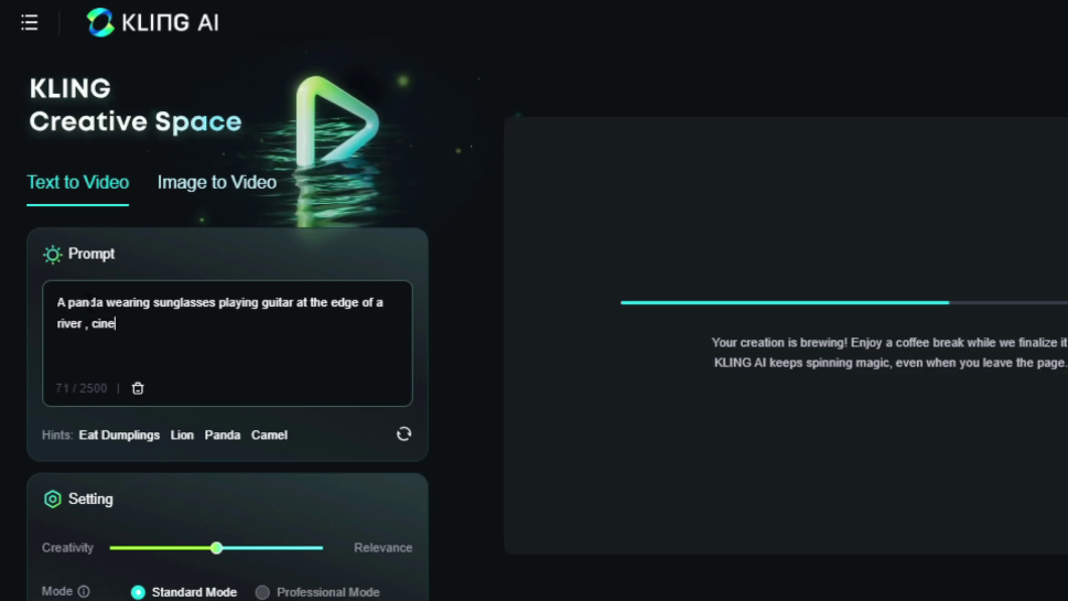
type("matic")
- Raise the Creativity slider to 0.65
scroll(324, 440, "down", 4)
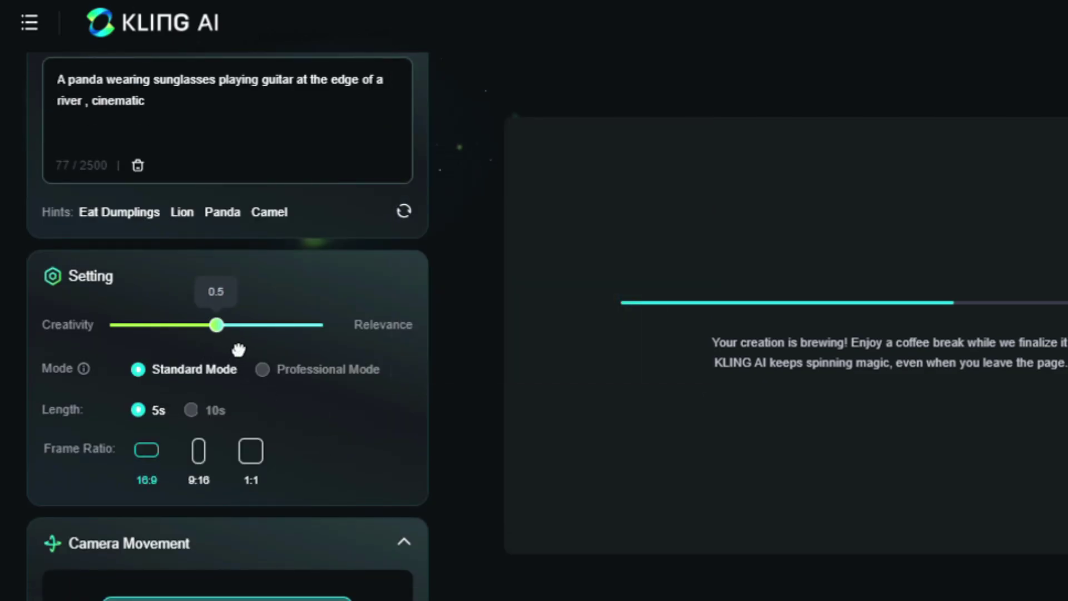
left_click_drag(236, 349, 255, 350)
scroll(223, 301, "down", 4)
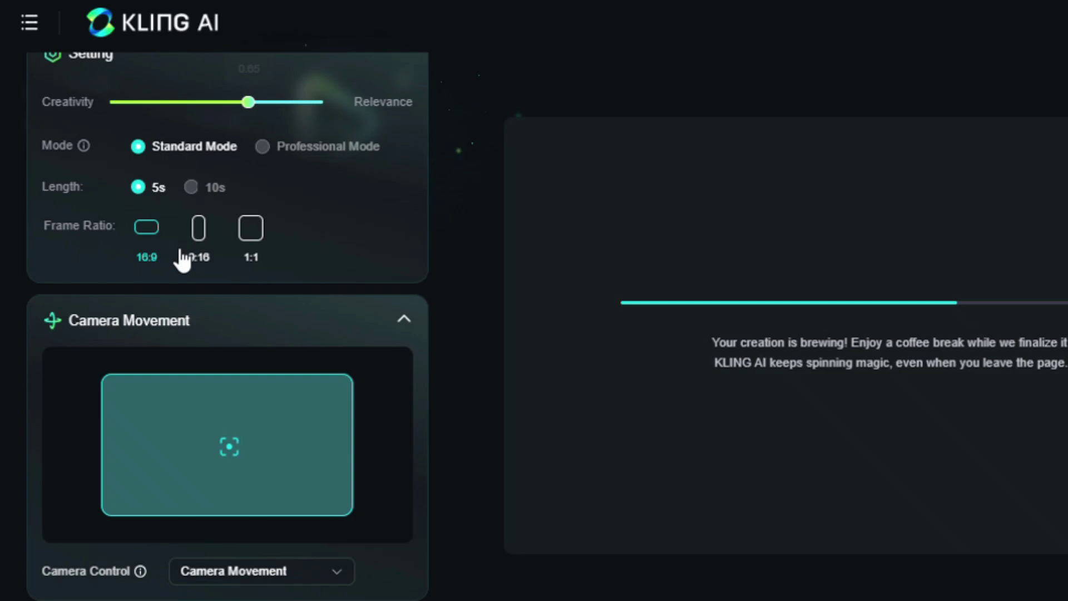
scroll(238, 207, "down", 2)
- Set a Roll camera movement of 0.4 and enter the negative prompt 'Blur, double hand'
left_click(207, 465)
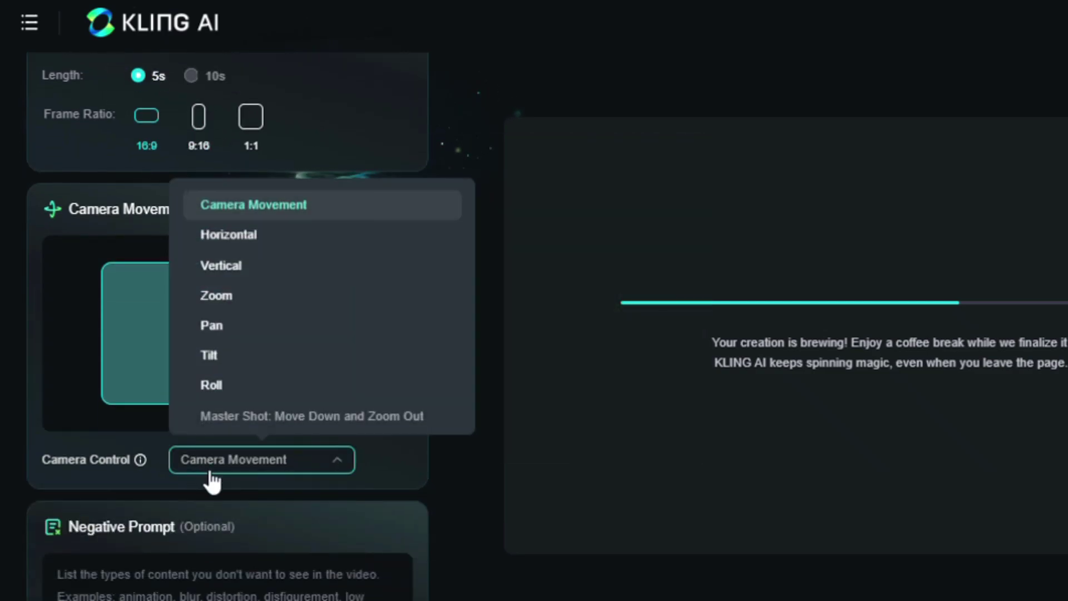
left_click(275, 390)
scroll(274, 389, "down", 3)
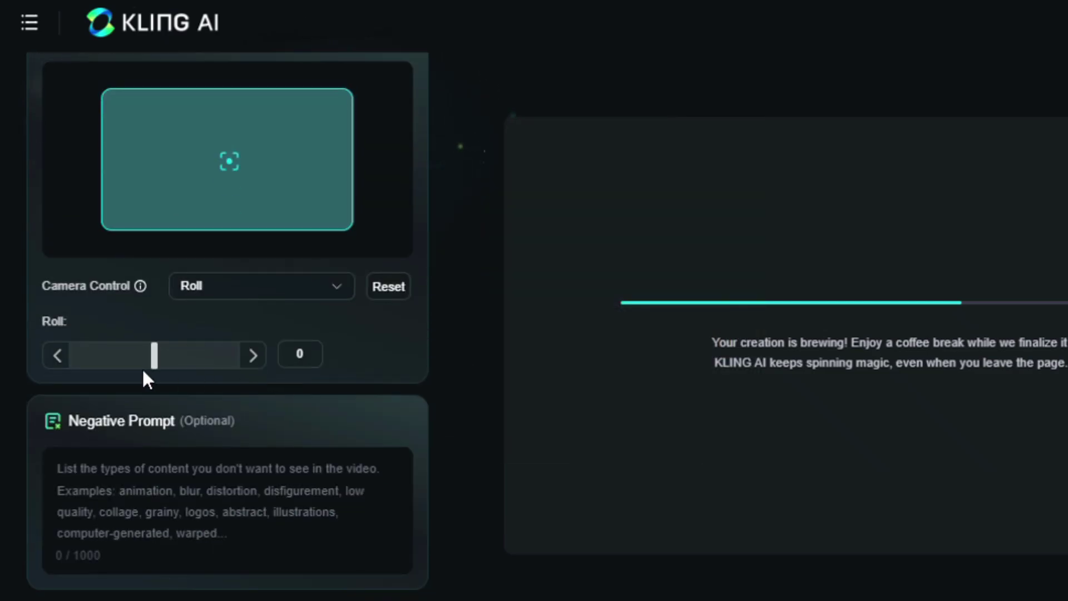
left_click_drag(168, 361, 173, 363)
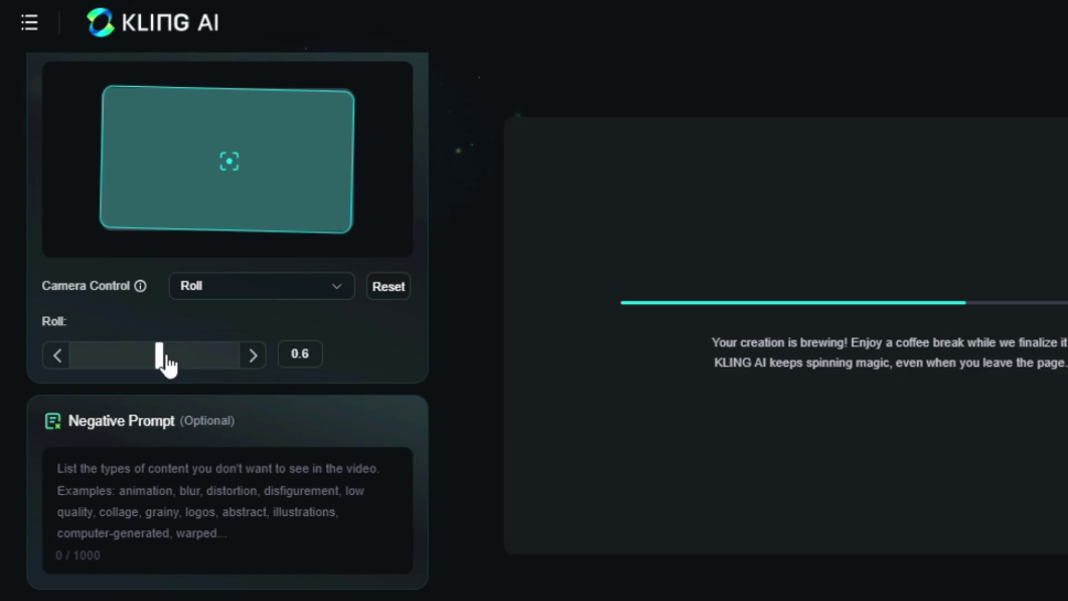
left_click(365, 491)
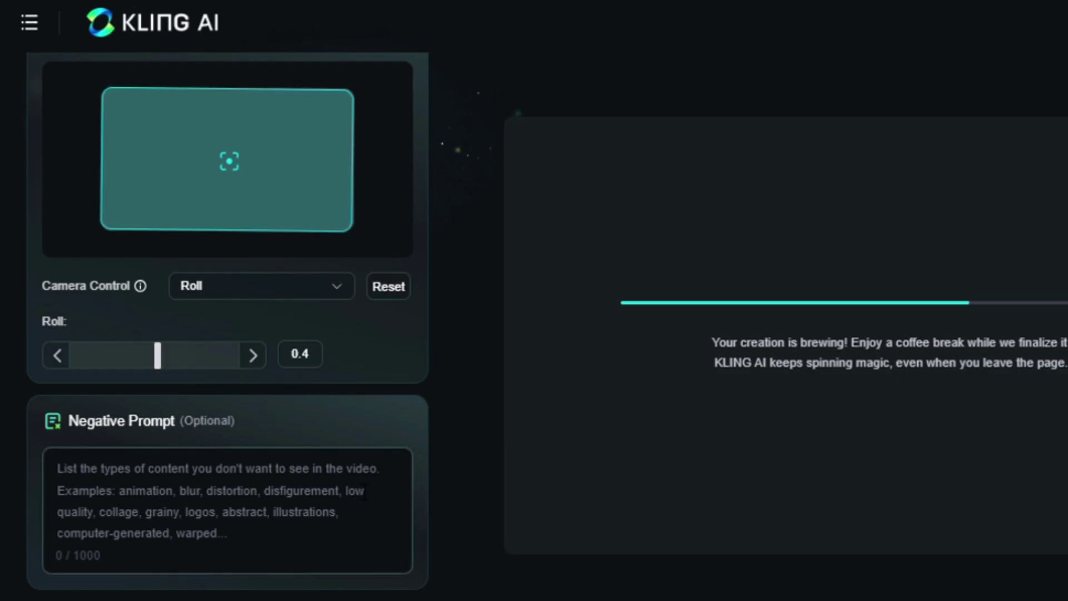
type("Blur, double hand")
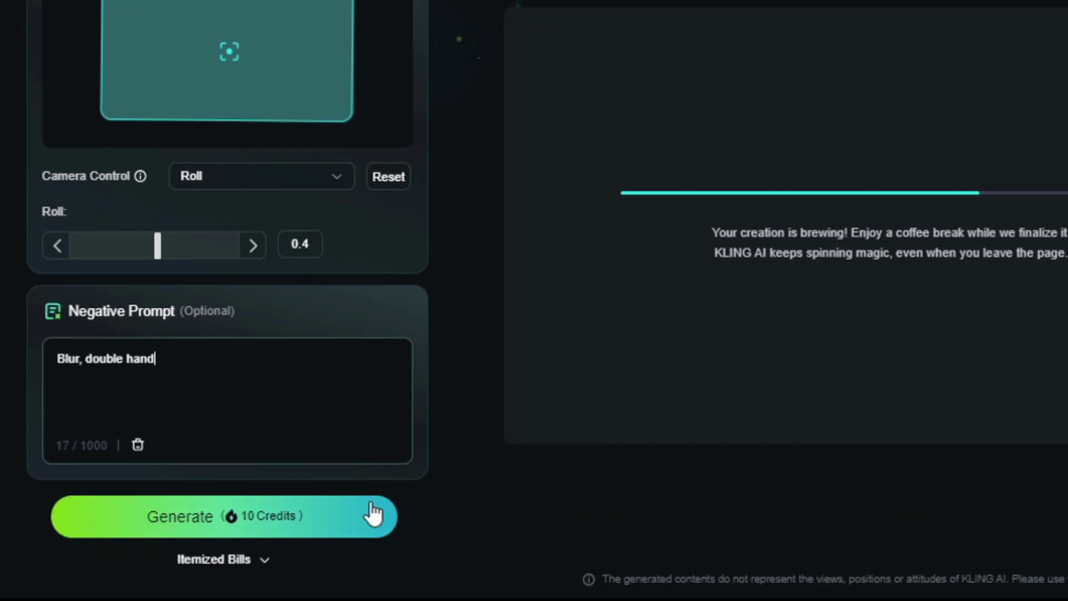
- Generate the sunglasses panda guitar video for 10 credits
left_click(359, 519)
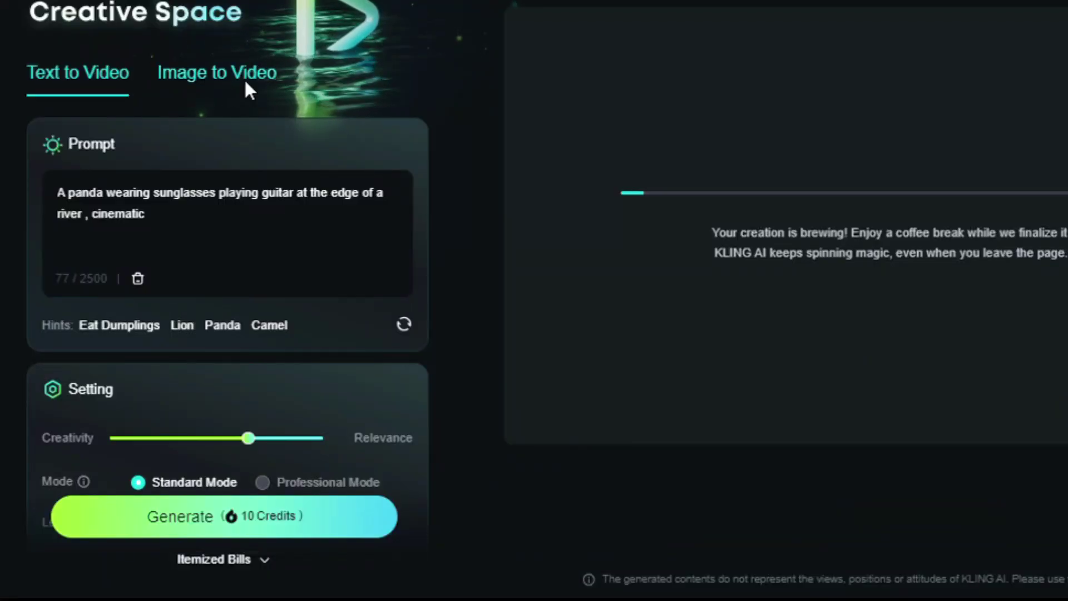
- Switch to Image to Video mode
left_click(248, 89)
scroll(367, 261, "down", 4)
scroll(372, 264, "up", 4)
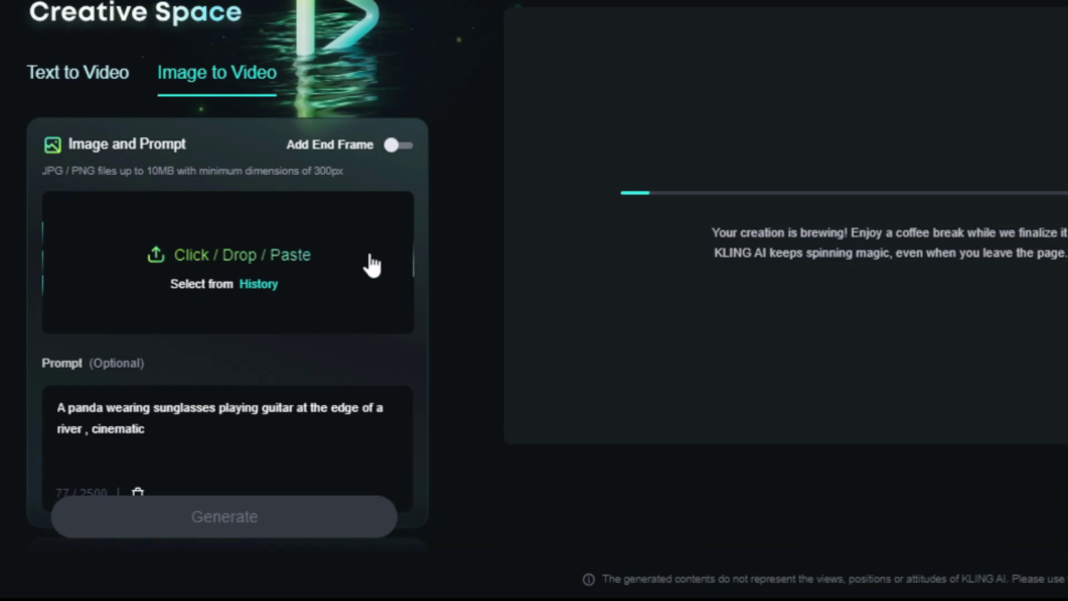
scroll(3, 256, "down", 7)
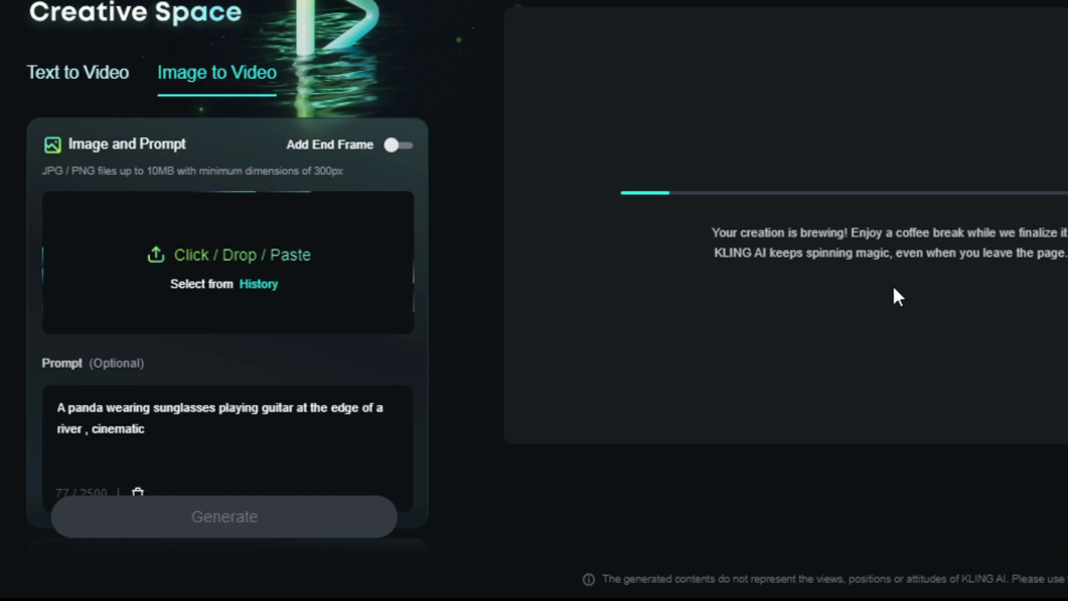
- Paste the pngtree businessman reading photo in as the source image
key("ctrl+v")
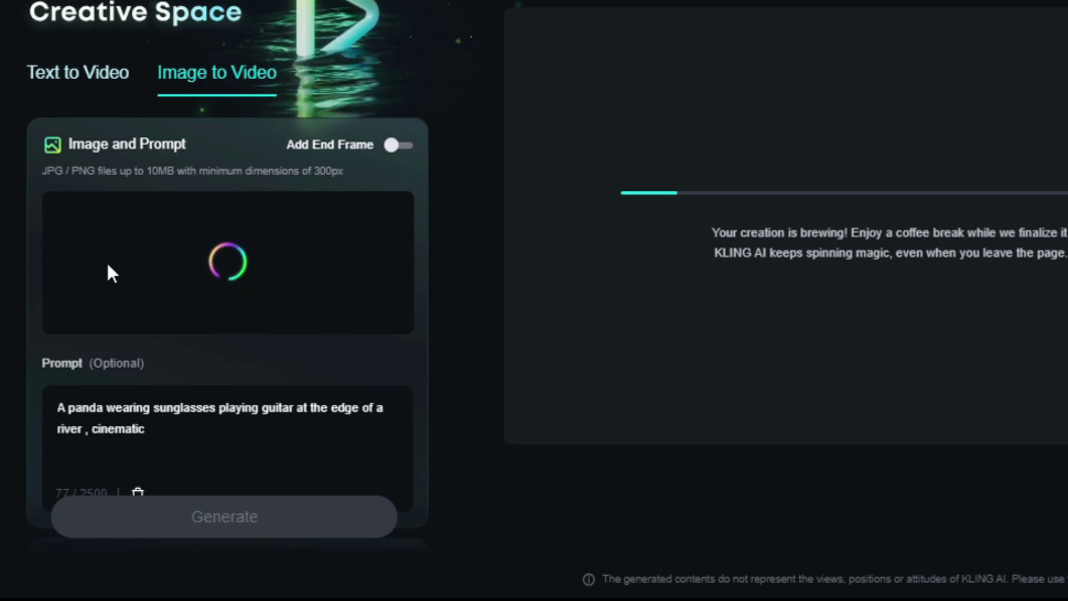
mouse_move(398, 148)
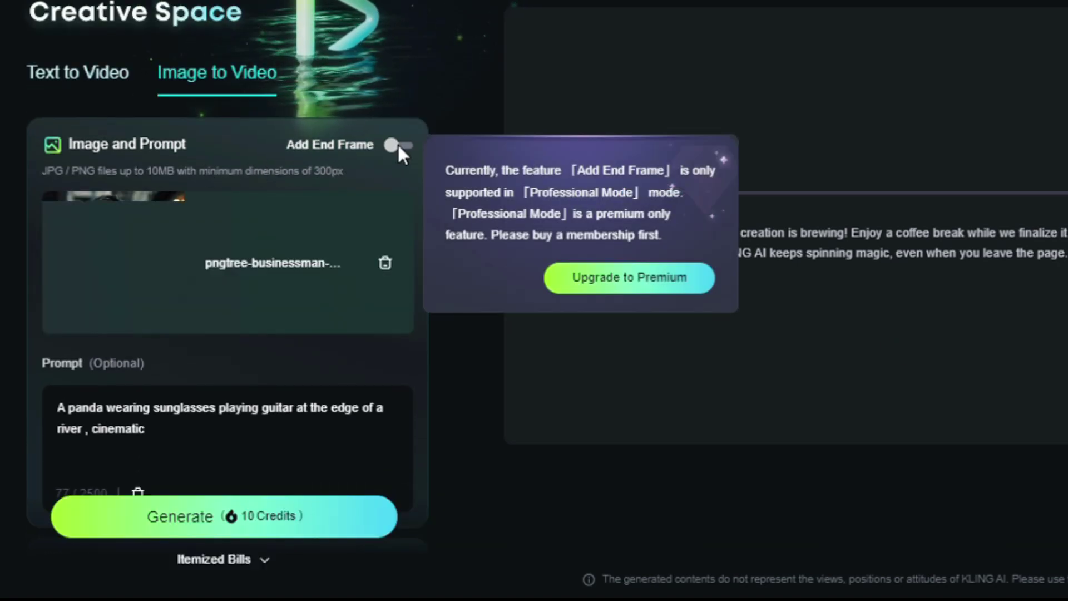
scroll(377, 222, "down", 2)
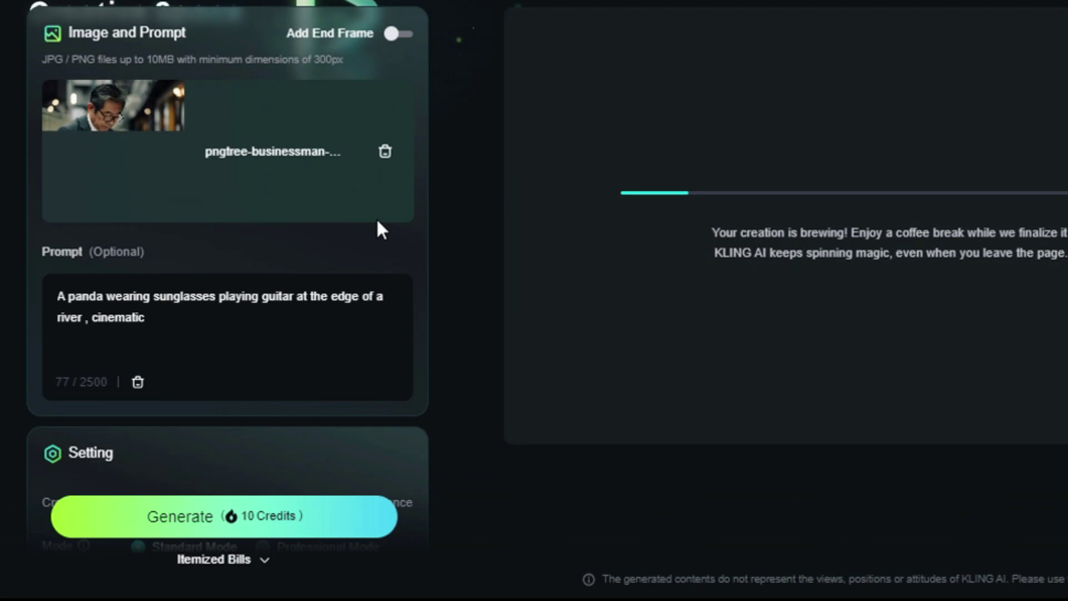
scroll(378, 221, "down", 4)
scroll(199, 123, "up", 2)
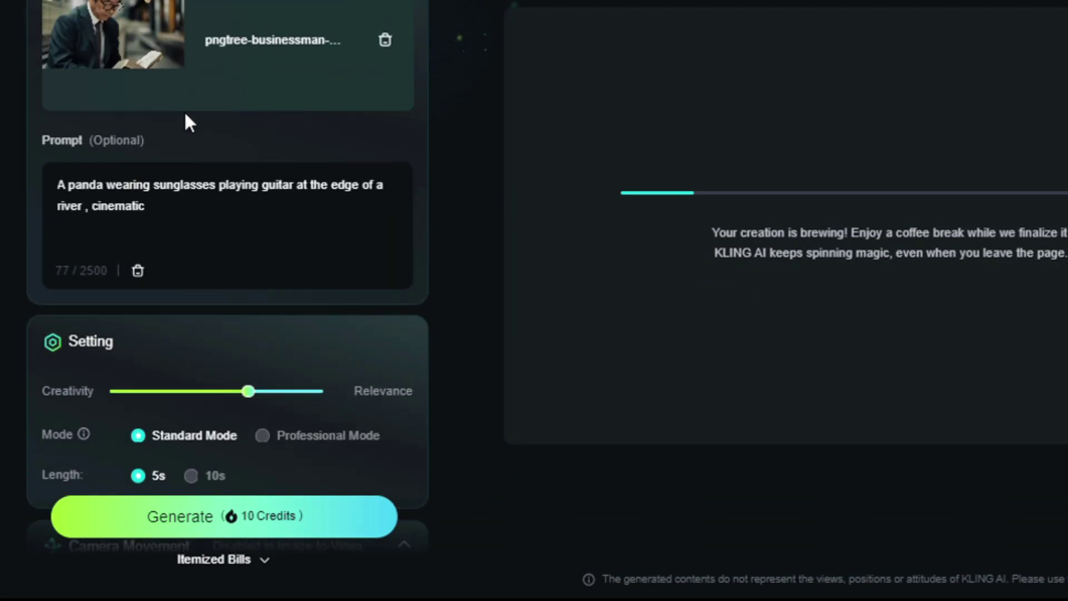
- Replace the prompt with 'A man reading a book, cinematic shot'
left_click_drag(146, 206, 1, 129)
key("BackSpace")
type("A")
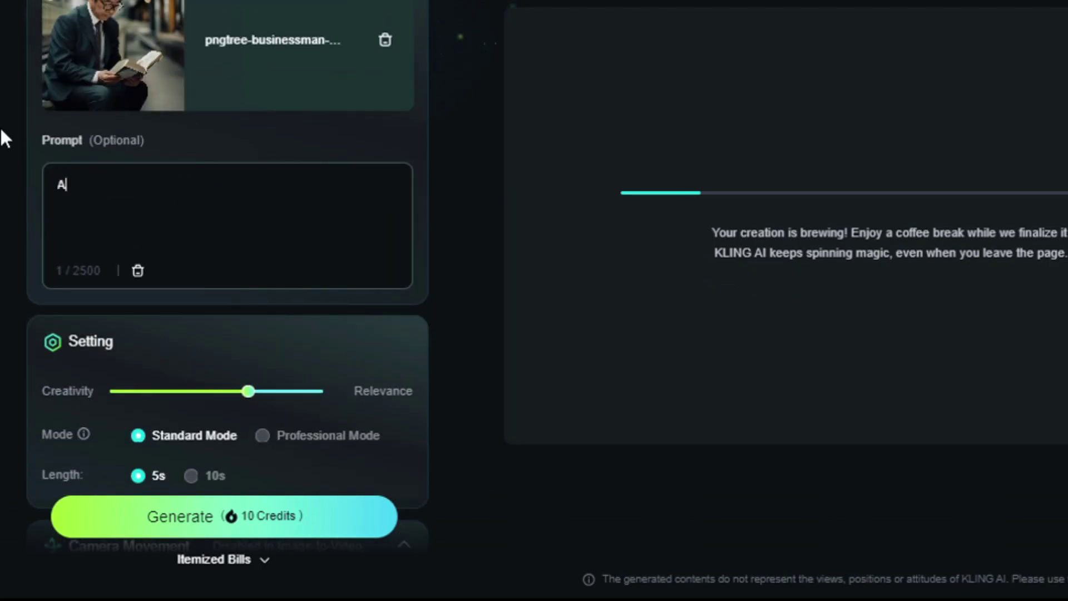
type(" man reading a book.")
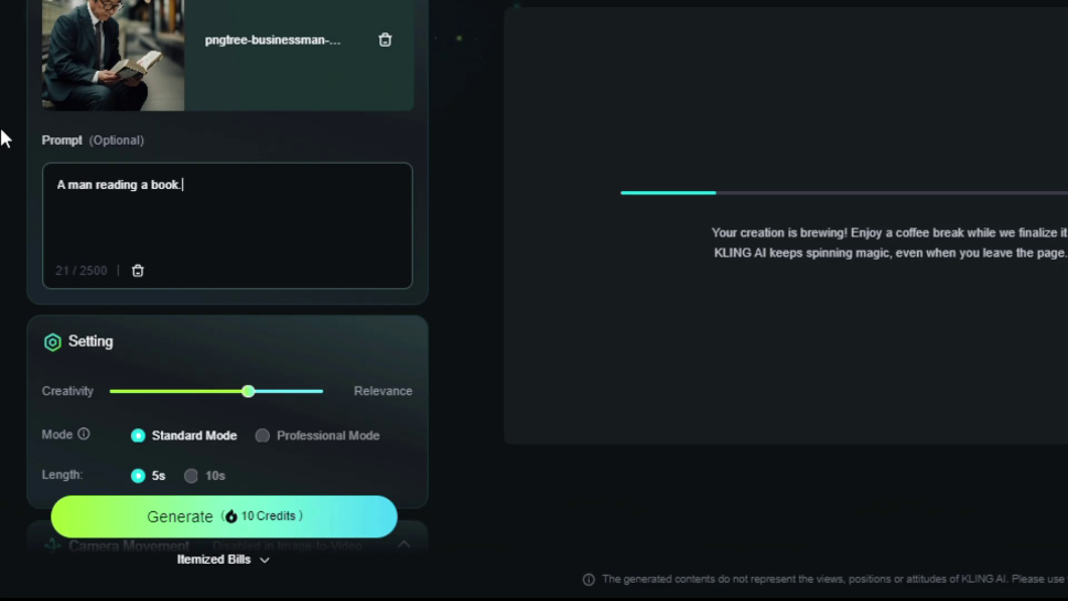
key("BackSpace")
type(", cinematic shot")
- Lower Creativity to 0.6
scroll(231, 153, "down", 4)
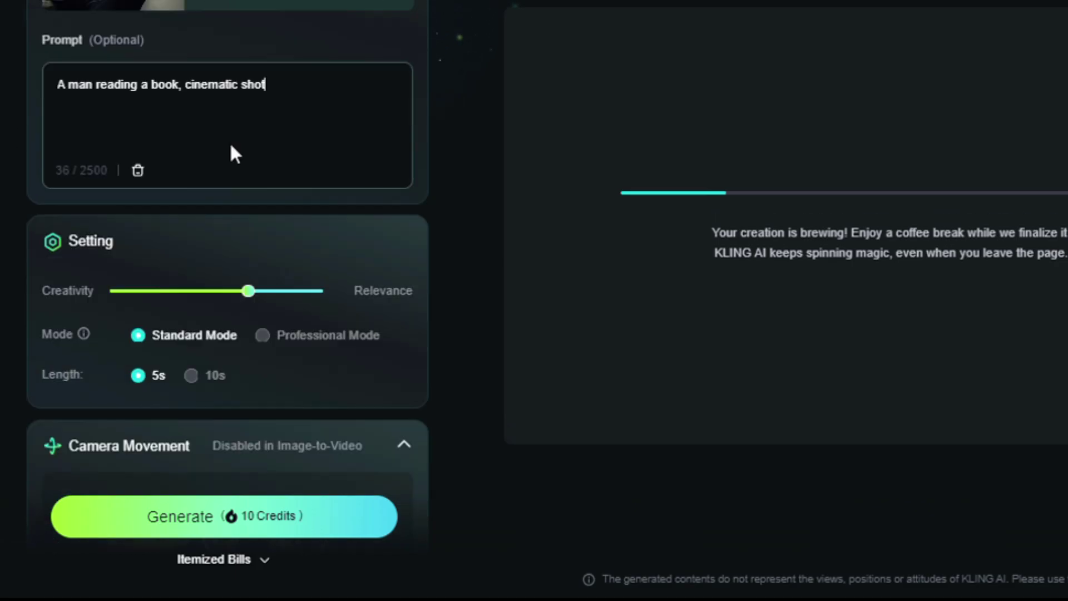
mouse_move(262, 177)
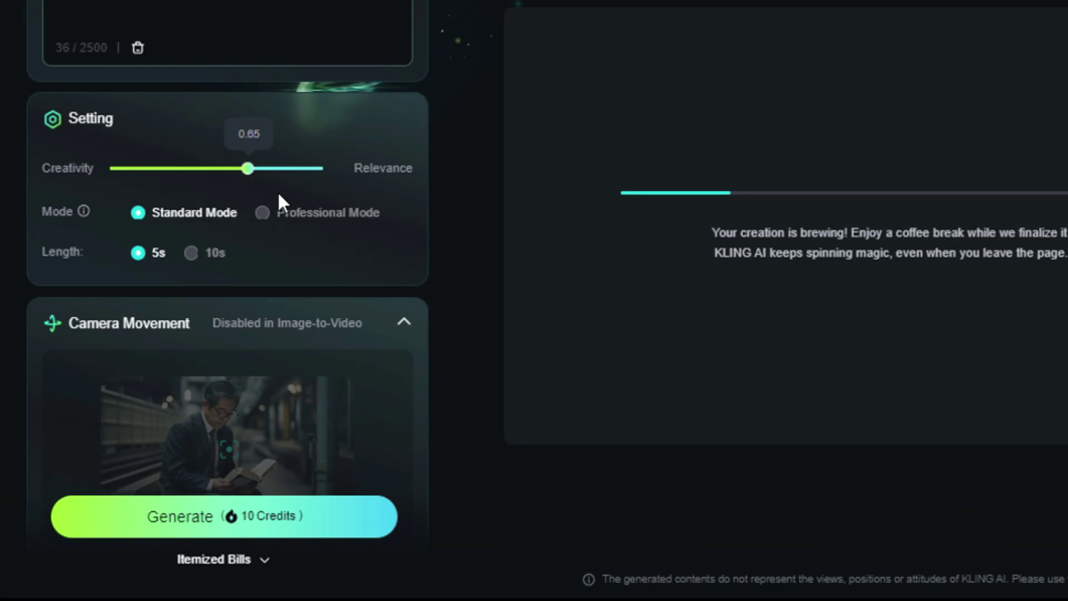
scroll(278, 193, "down", 2)
left_click_drag(249, 56, 238, 57)
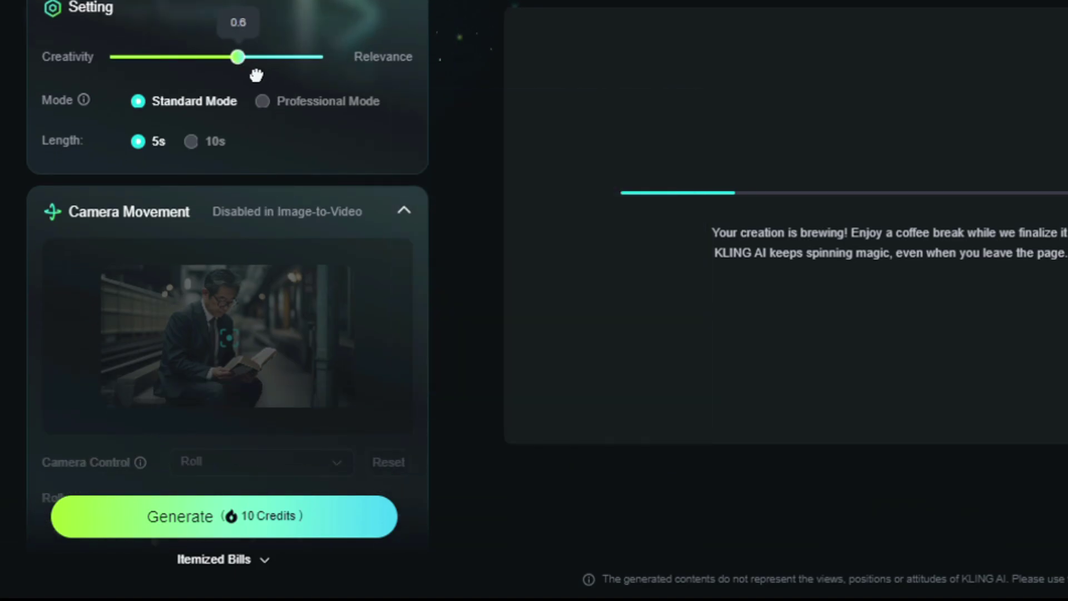
- Collapse the Camera Movement section and select the existing negative prompt text
scroll(256, 75, "down", 4)
scroll(258, 117, "up", 3)
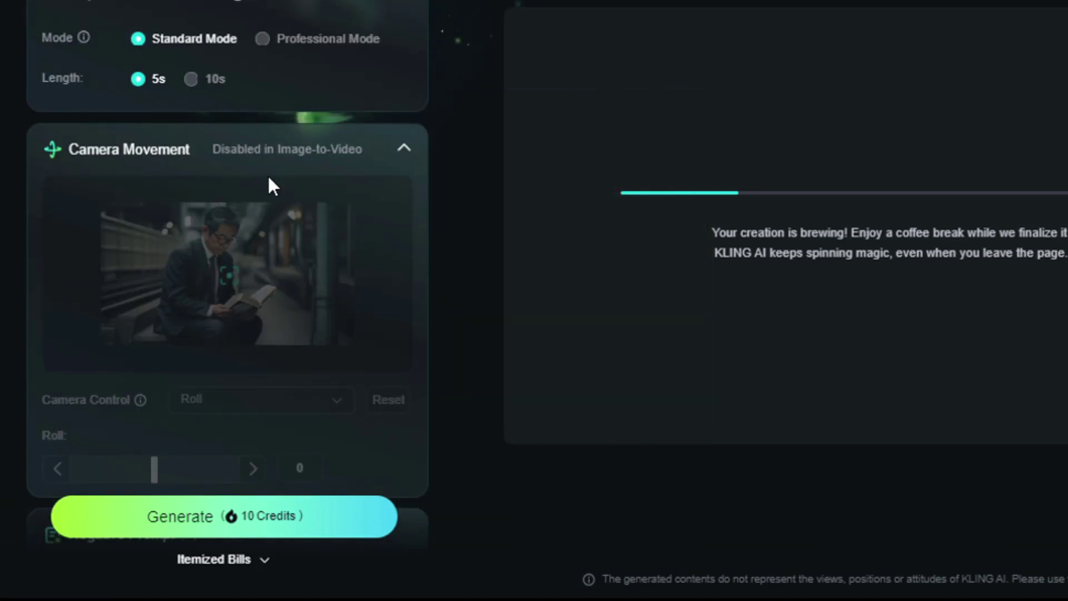
scroll(269, 183, "down", 1)
scroll(331, 151, "down", 2)
scroll(201, 115, "down", 2)
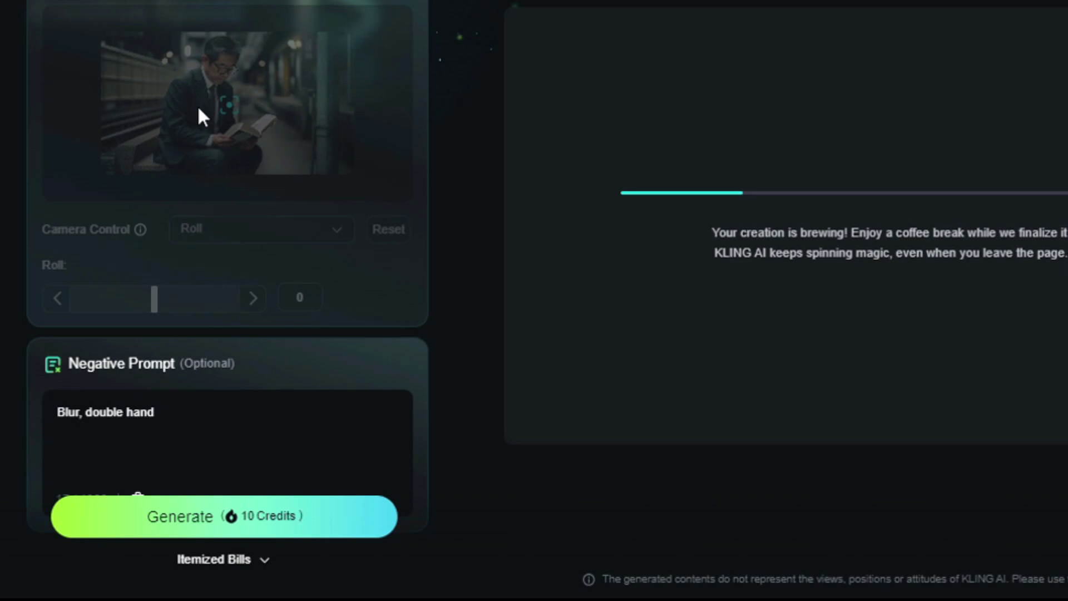
scroll(162, 217, "up", 2)
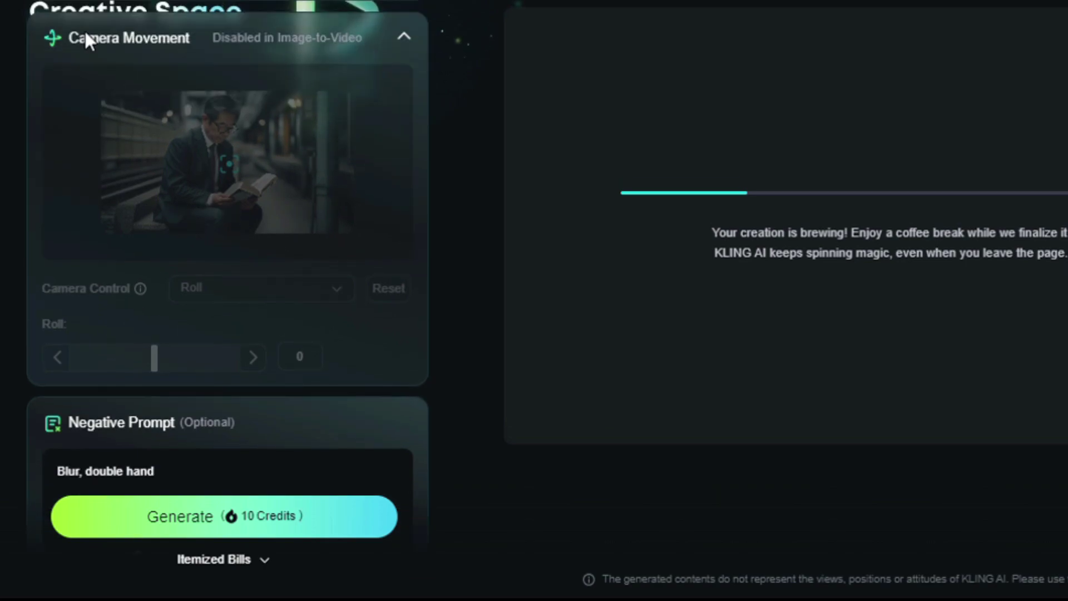
left_click(406, 37)
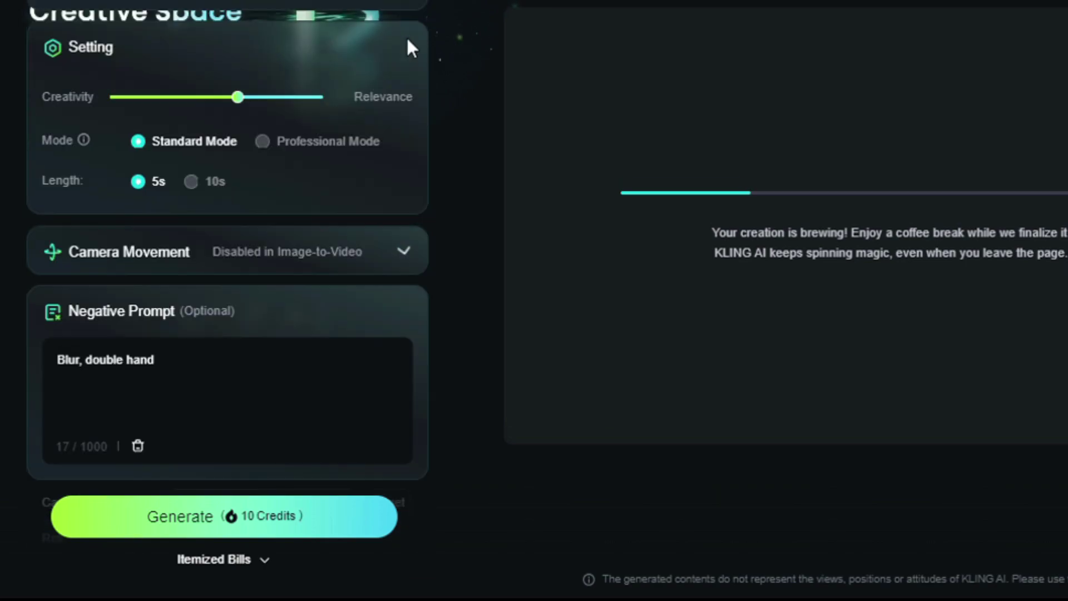
left_click_drag(186, 378, 21, 385)
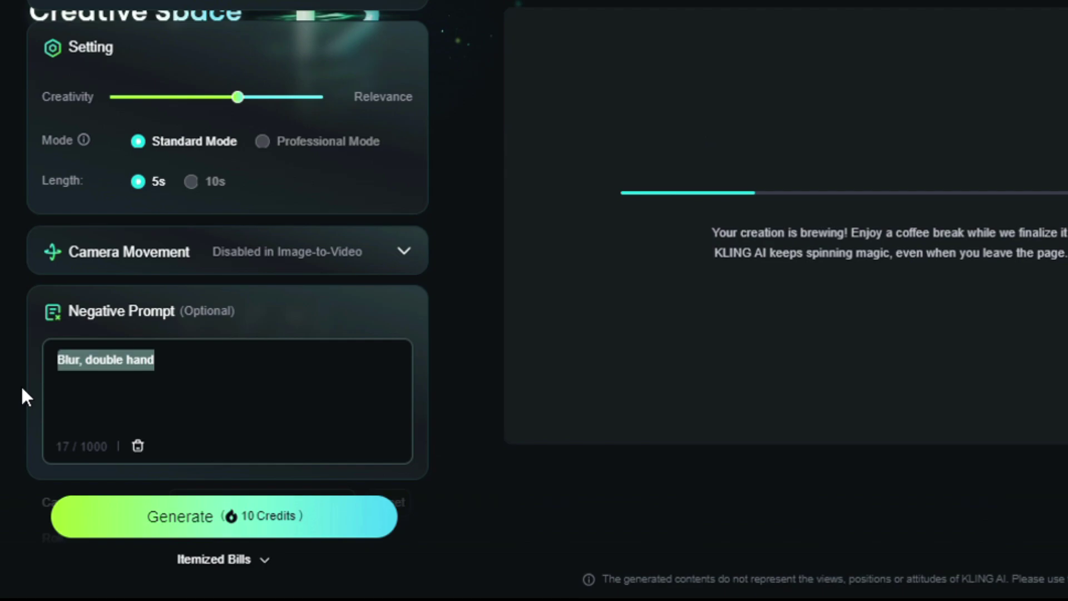
- Deselect the highlighted negative prompt text
left_click(343, 365)
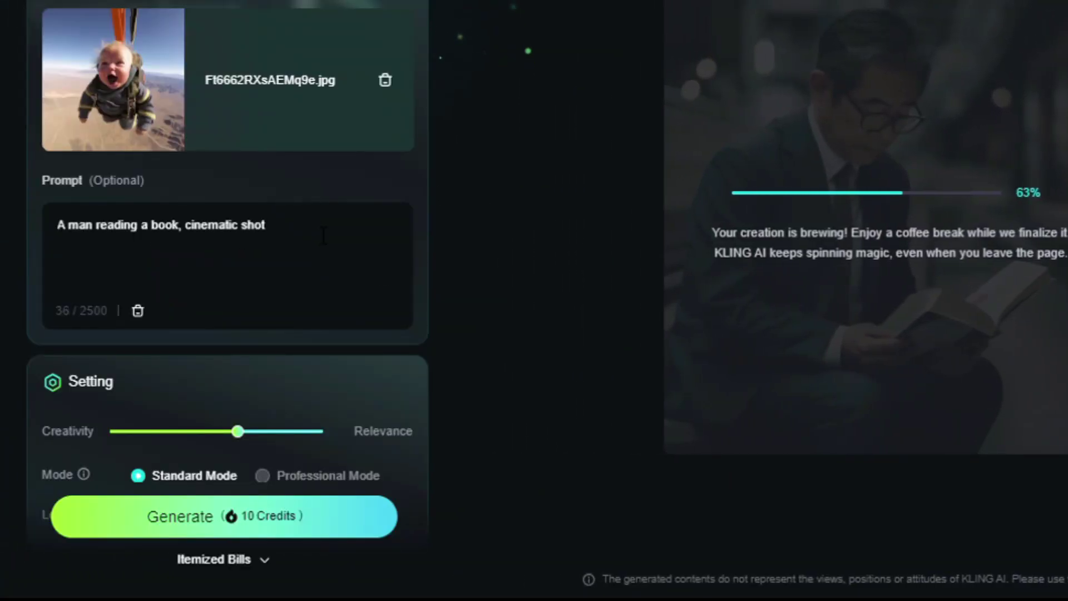
- Replace the prompt with 'A child is paragliding' and review the negative prompt
key("ctrl+a")
type("A ch")
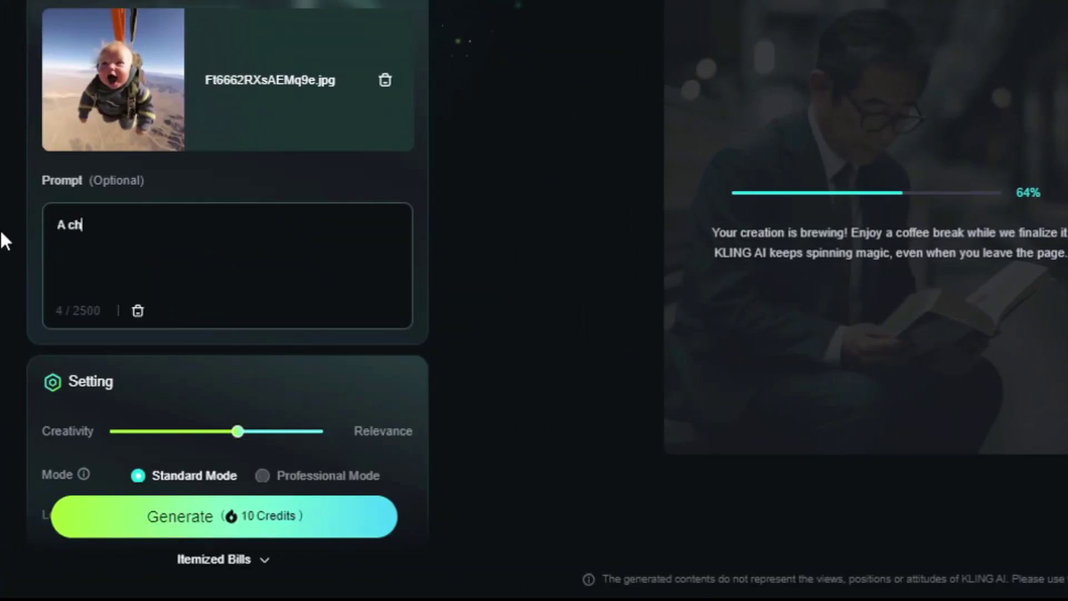
type("ild is para")
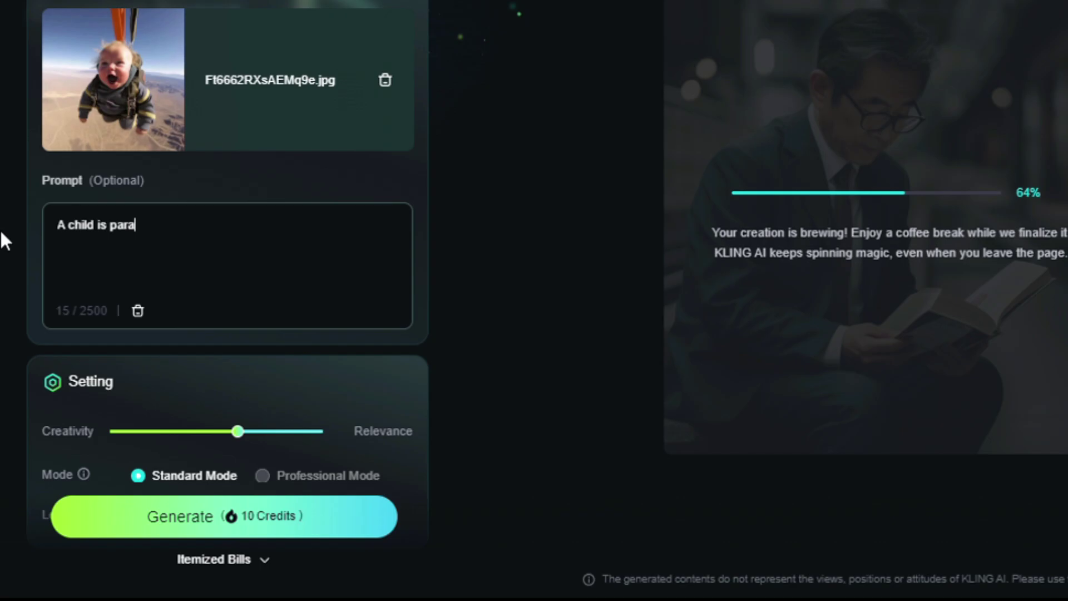
type("gliding")
scroll(314, 171, "down", 4)
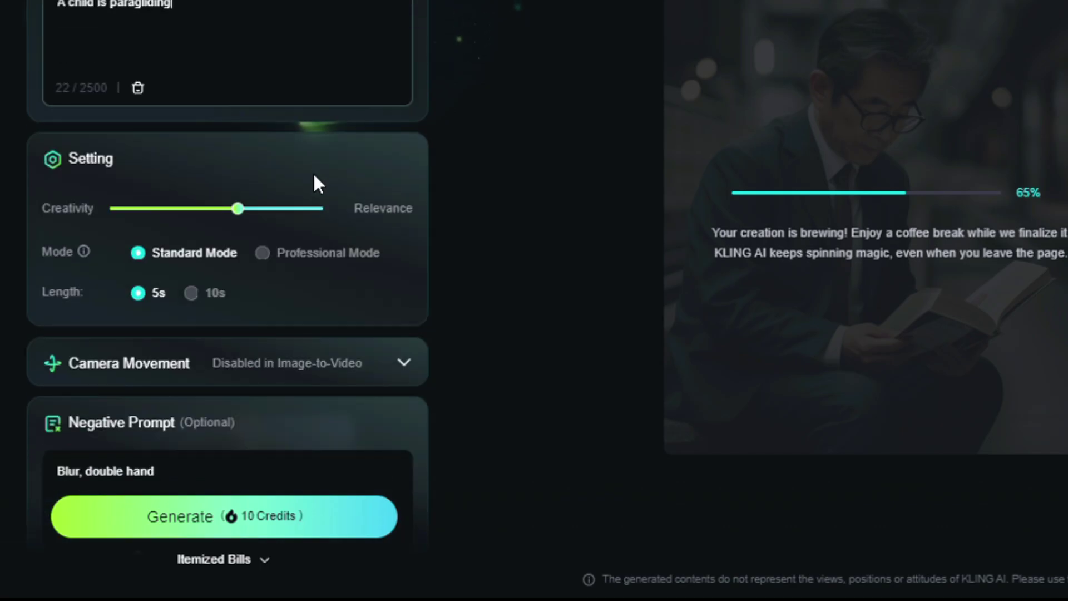
scroll(233, 289, "down", 2)
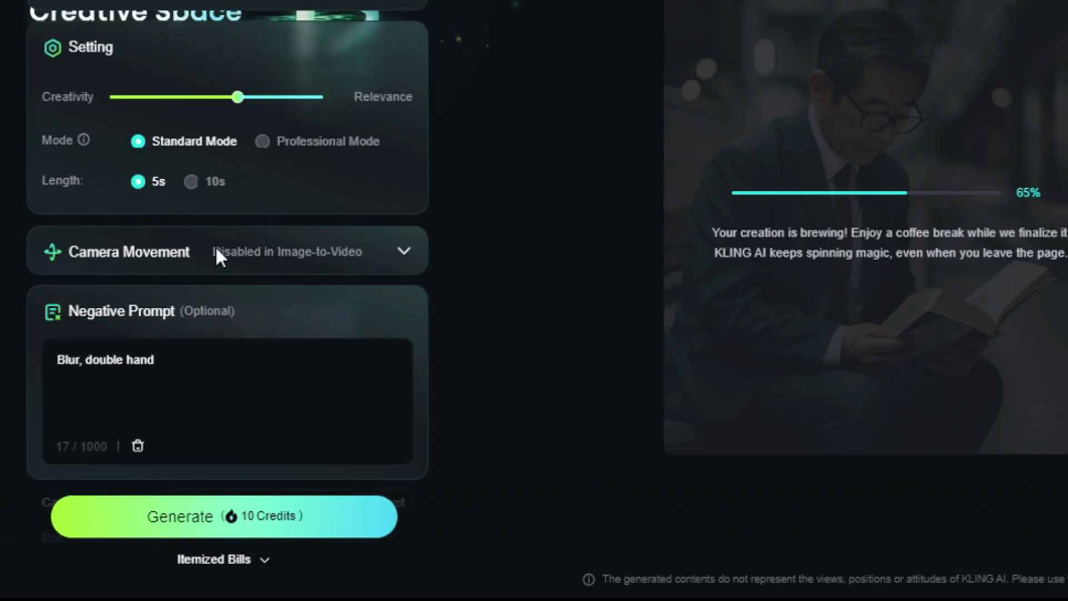
left_click(152, 360)
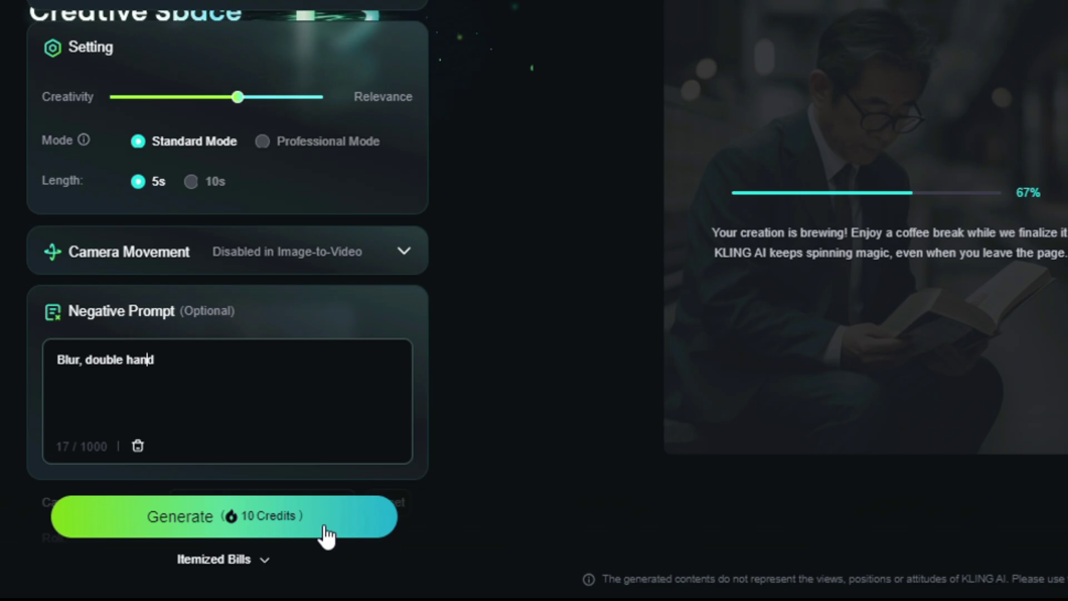